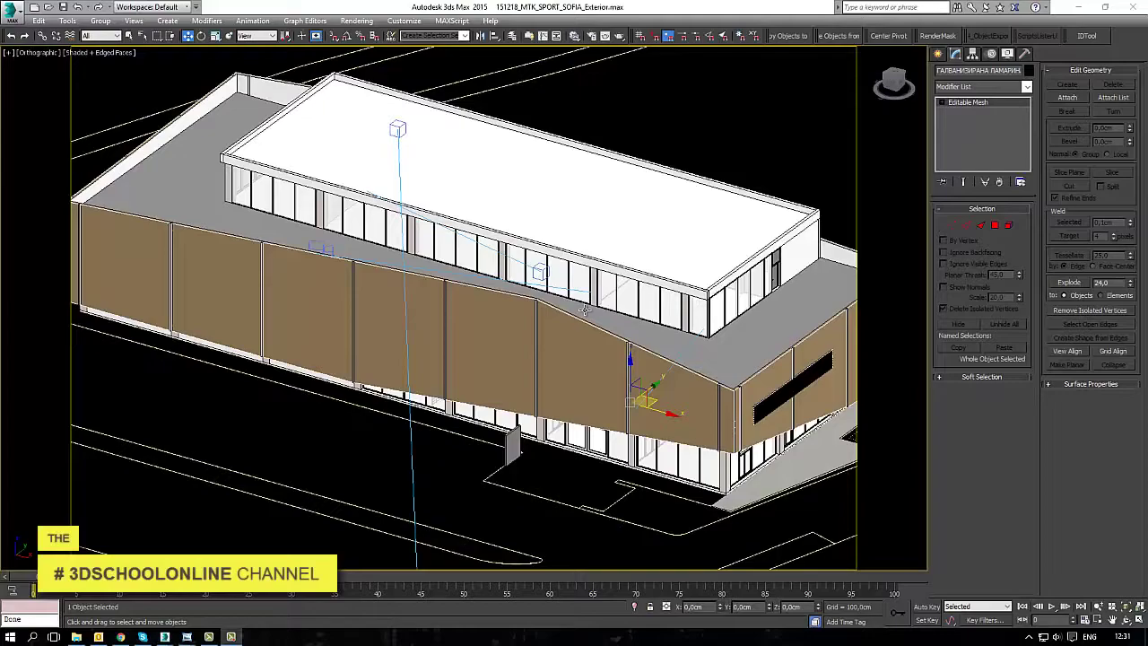
# Step: Select the brown facade cladding mesh and isolate it from the rest of the building
pyautogui.click(574, 376)
pyautogui.keyDown('alt'); pyautogui.moveTo(530, 451); pyautogui.dragTo(503, 407, button='middle'); pyautogui.keyUp('alt')
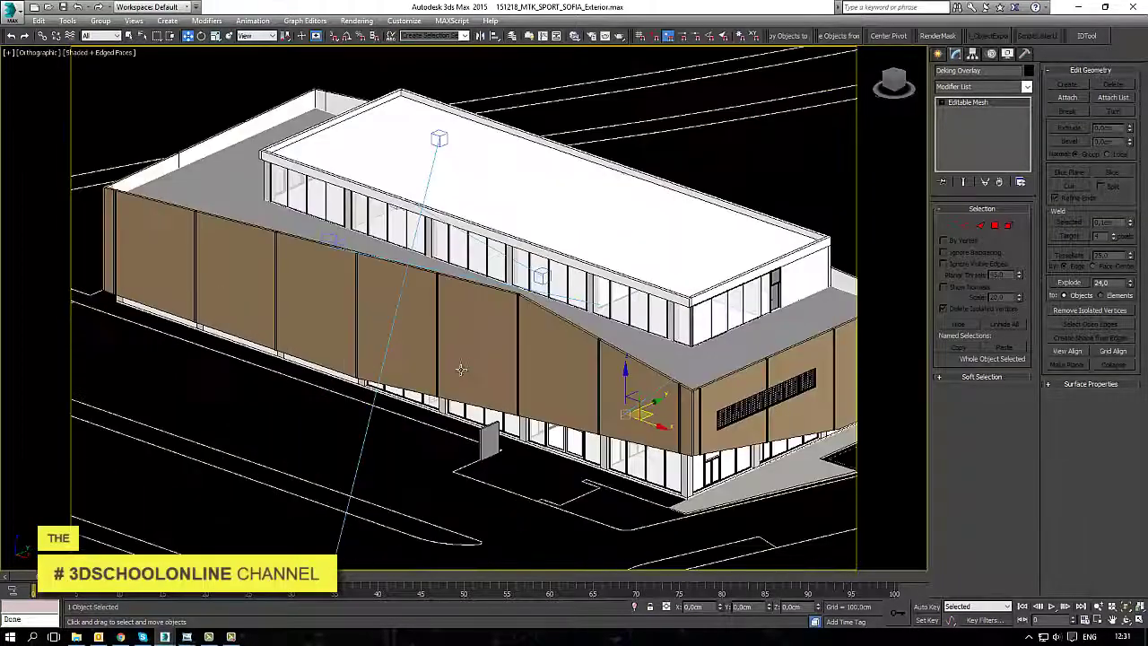
pyautogui.click(475, 362)
pyautogui.hotkey('alt', 'q')
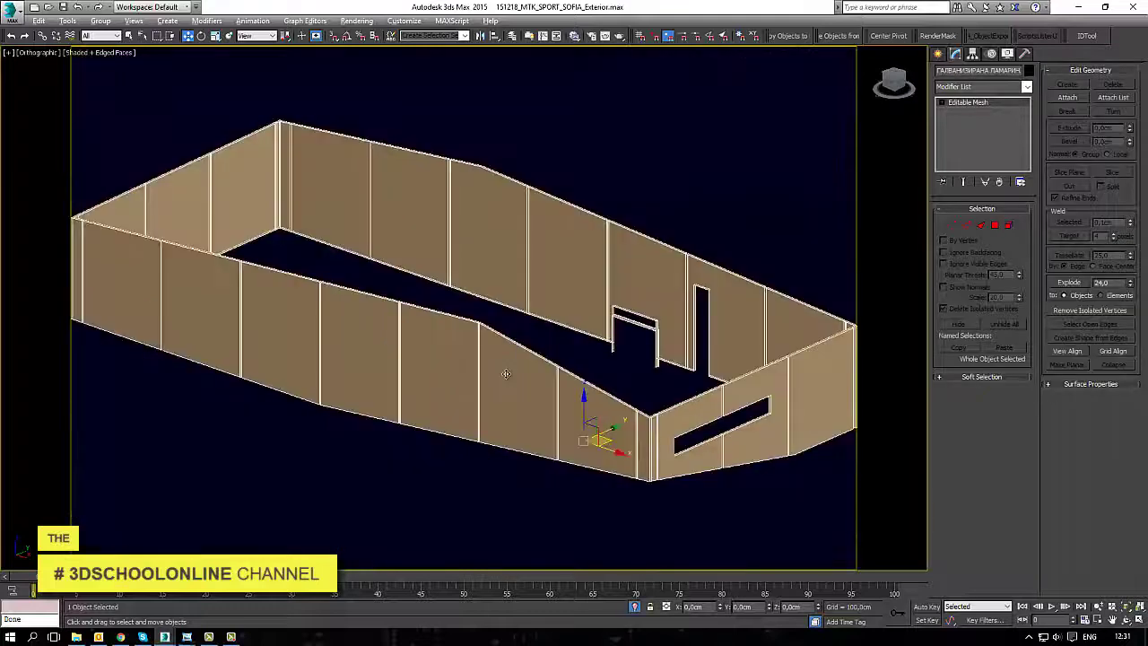
pyautogui.moveTo(504, 395)
pyautogui.keyDown('alt'); pyautogui.mouseDown(button='middle')
pyautogui.moveTo(520, 387)
pyautogui.moveTo(507, 389)
pyautogui.mouseUp(button='middle'); pyautogui.keyUp('alt')
# Step: Open the Slate Material Editor and sample the cladding's existing material into the view
pyautogui.press('m')
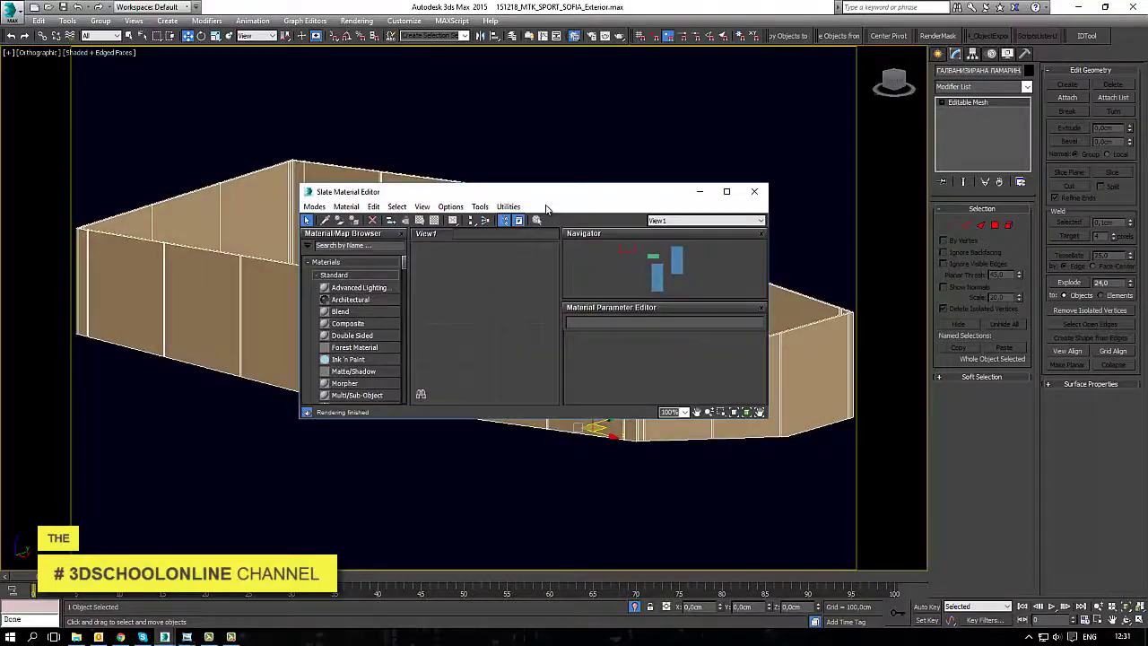
pyautogui.click(720, 223)
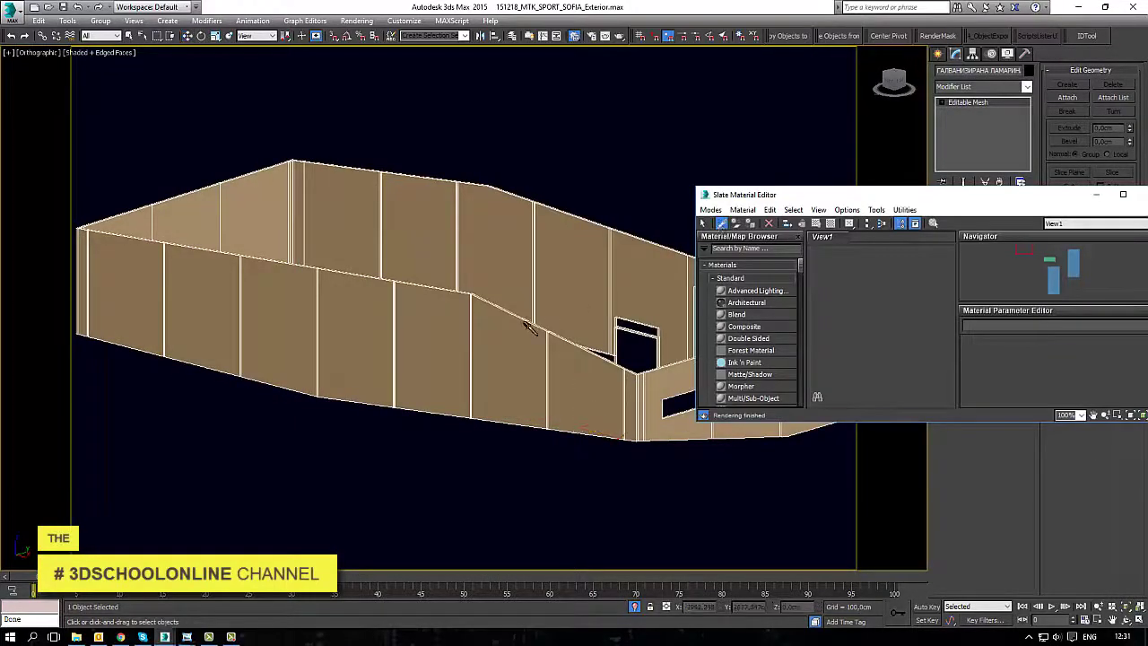
pyautogui.click(584, 405)
pyautogui.scroll(-5, 939, 368)
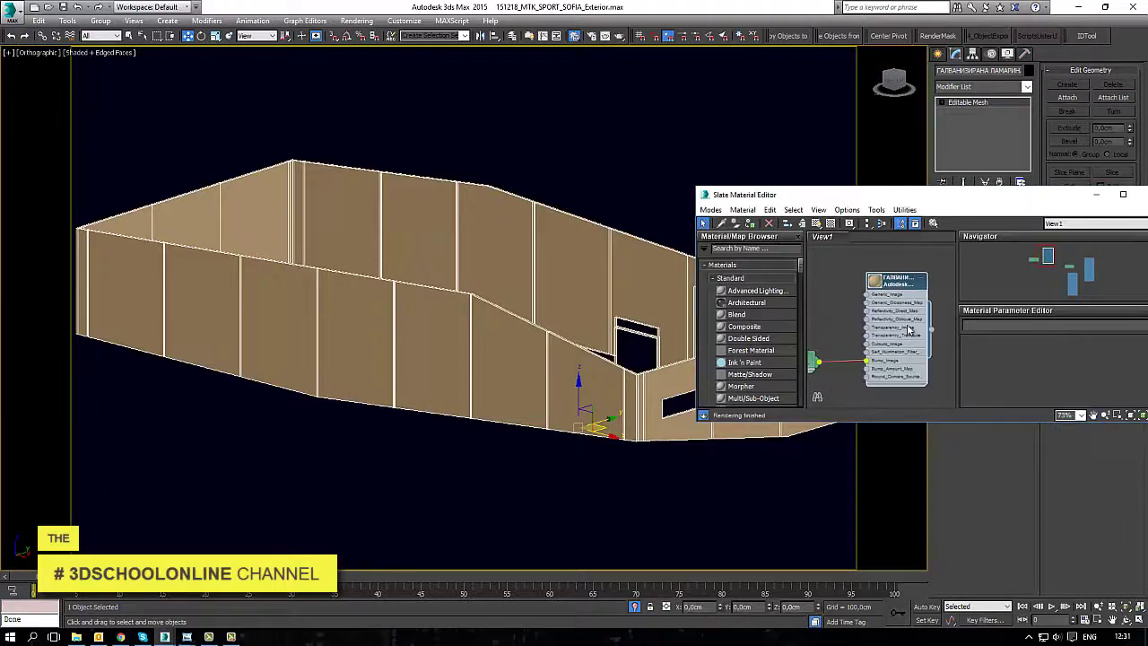
# Step: Delete the sampled material and all other nodes from the view, with the material editor maximized
pyautogui.moveTo(940, 363); pyautogui.dragTo(853, 280)
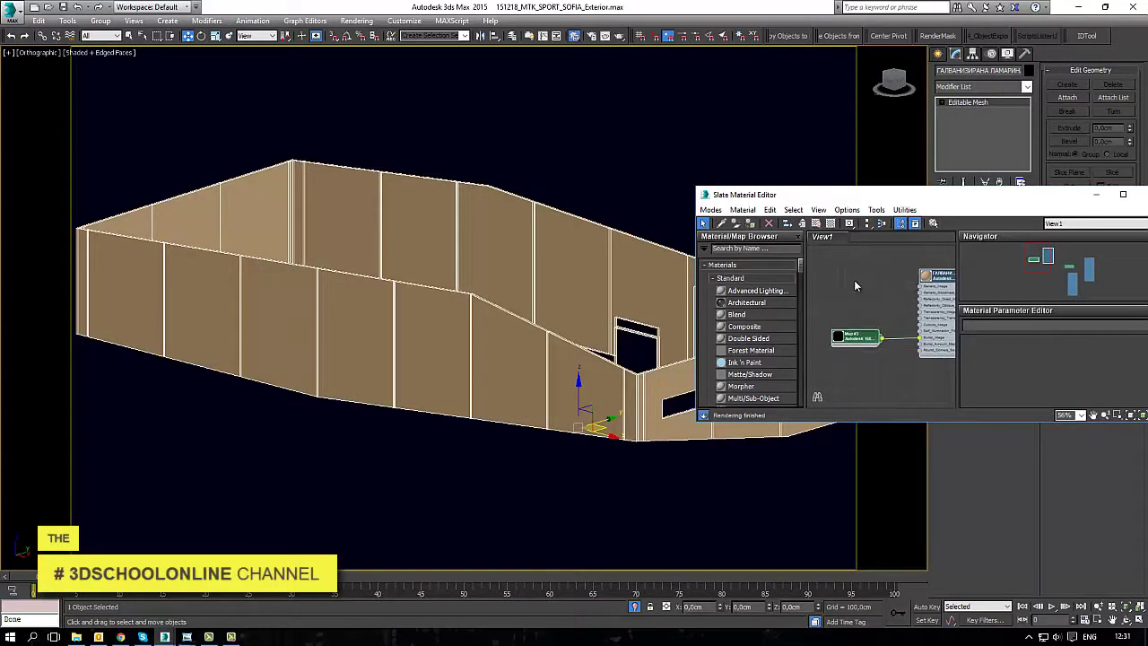
pyautogui.press('Delete')
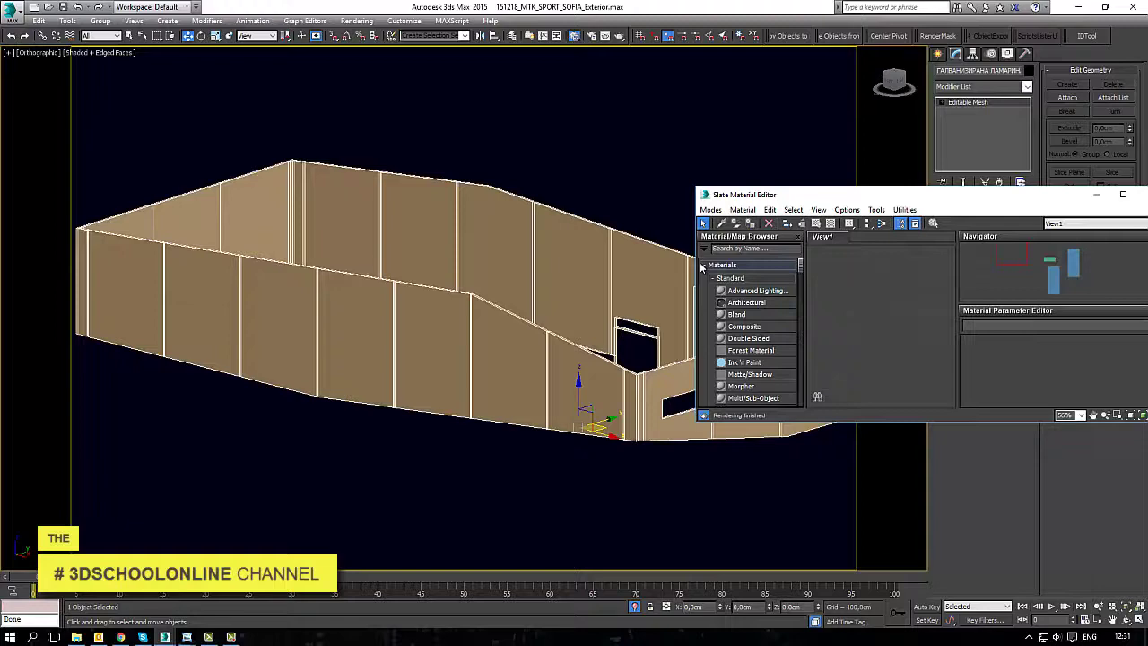
pyautogui.doubleClick(801, 196)
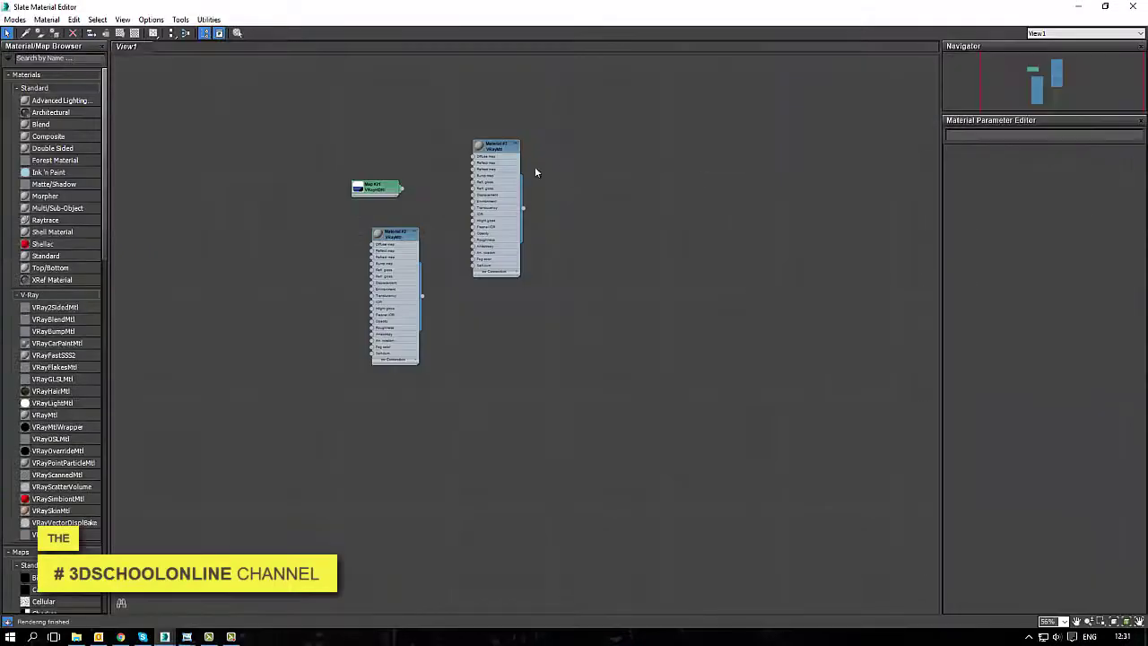
pyautogui.moveTo(611, 357); pyautogui.dragTo(640, 425, button='middle')
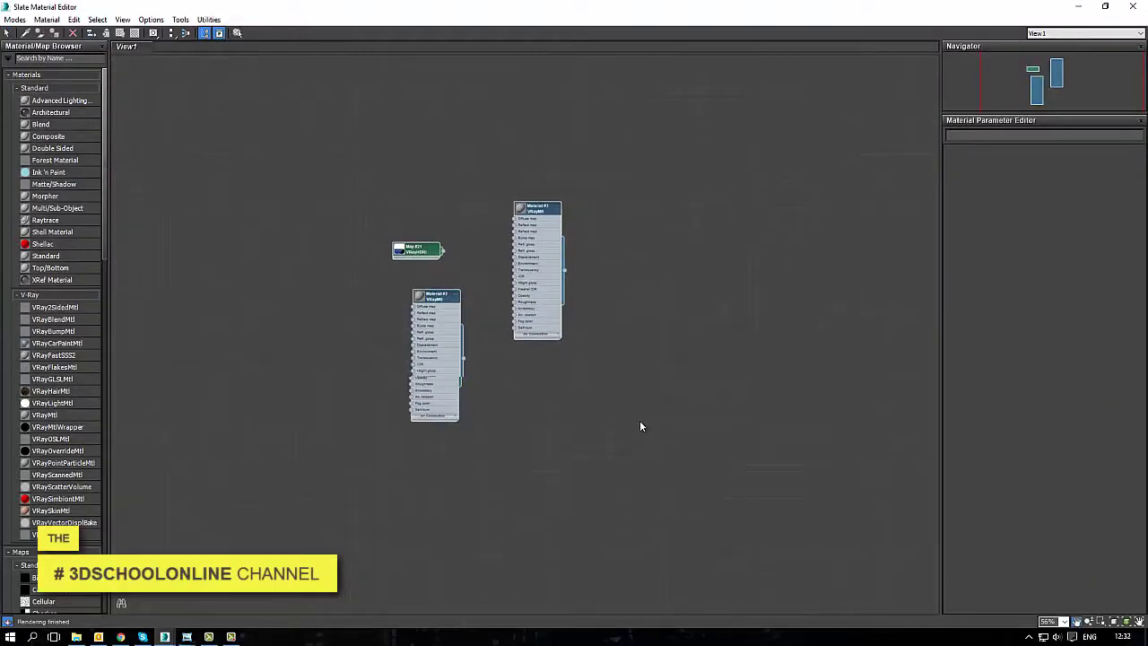
pyautogui.press('Delete')
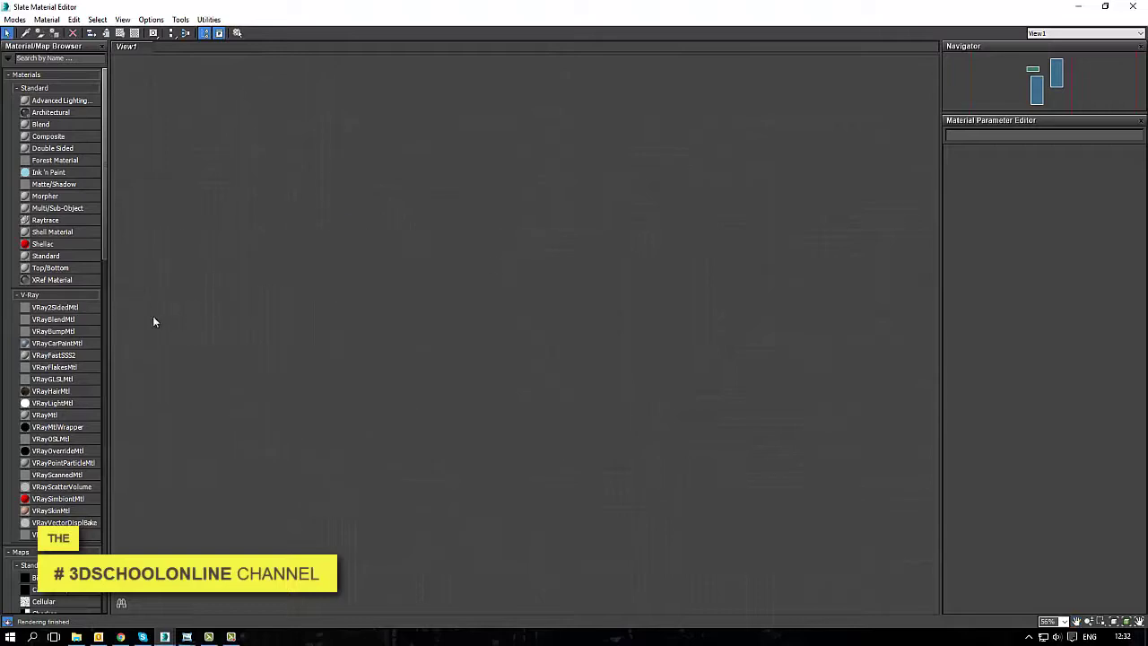
# Step: Load the Vray_RAL design standard material library into the material browser and dismiss the V-Ray messages window
pyautogui.click(10, 58)
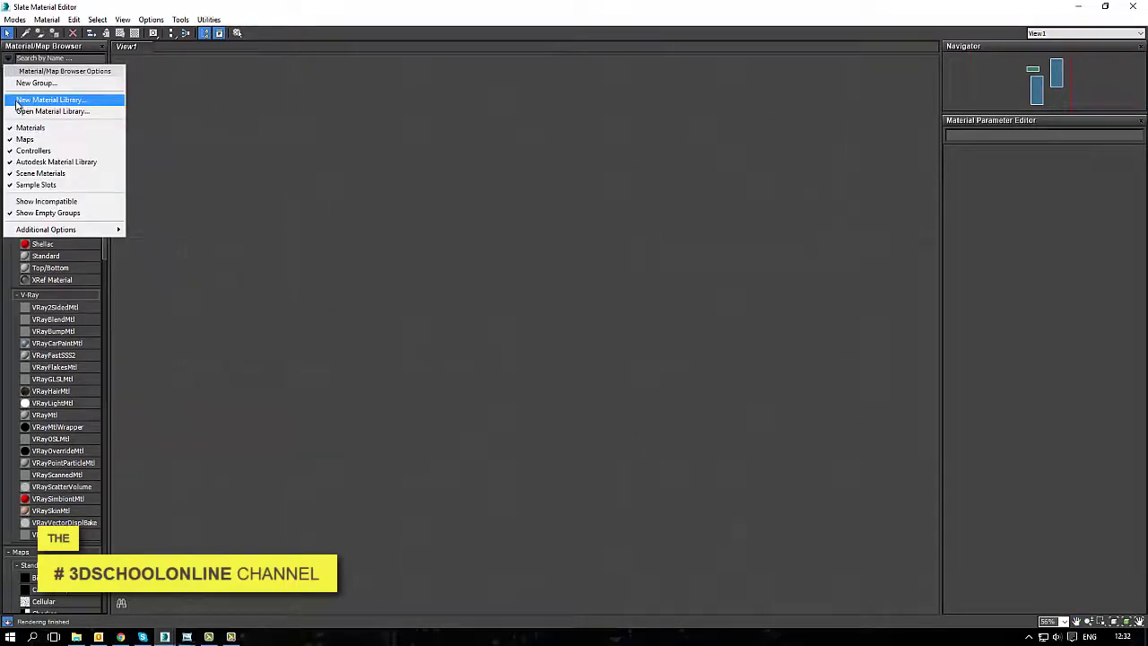
pyautogui.click(16, 102)
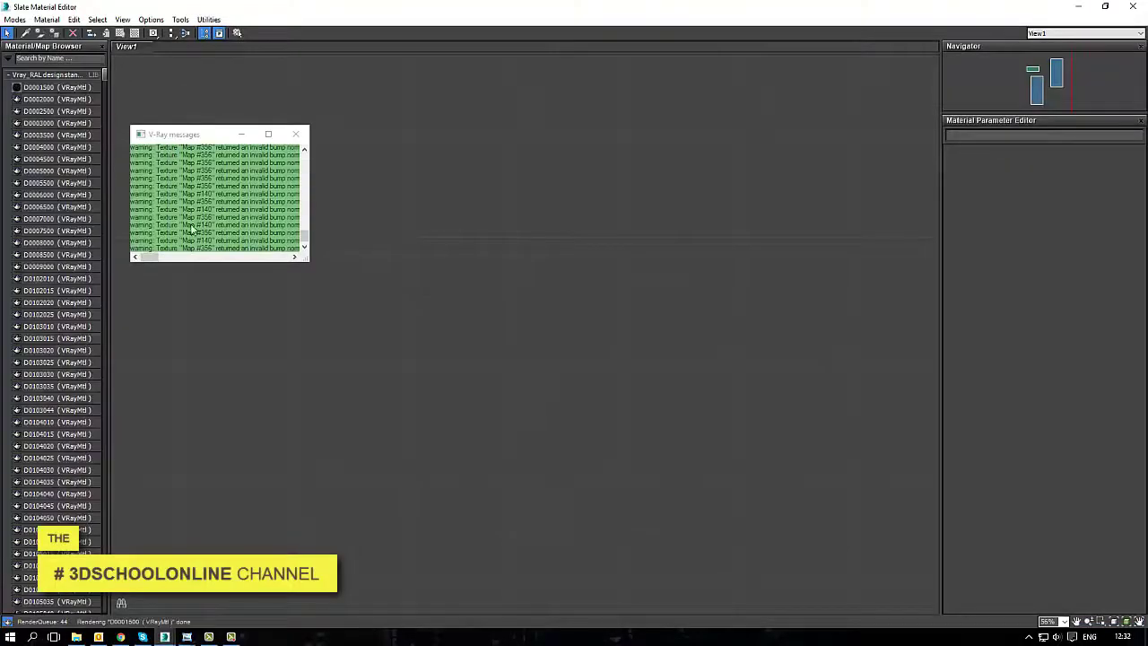
pyautogui.click(295, 133)
# Step: Find the RAL8000 VRayMtl in the loaded RAL library and add it to the material view
pyautogui.click(70, 170)
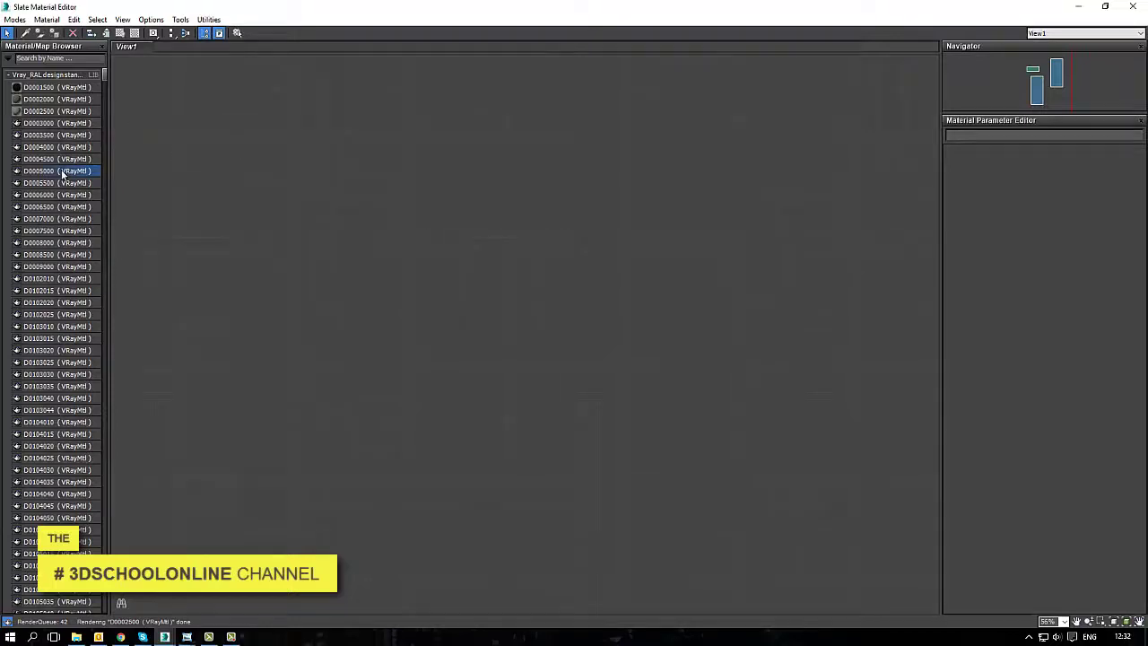
pyautogui.scroll(-12, 65, 316)
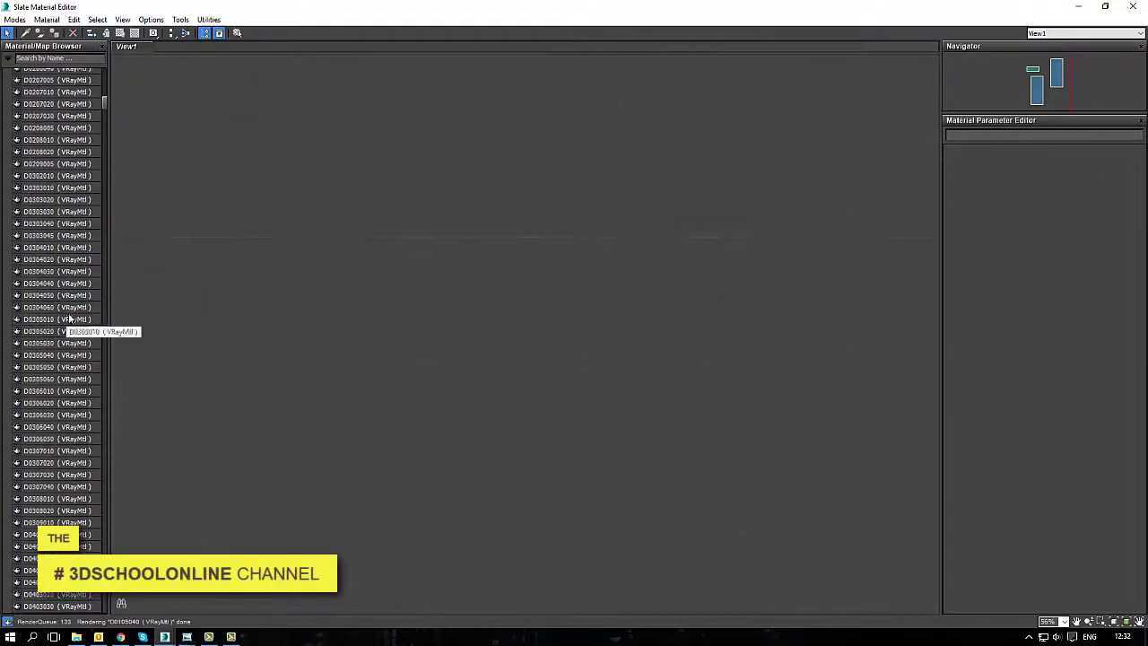
pyautogui.scroll(-12, 73, 314)
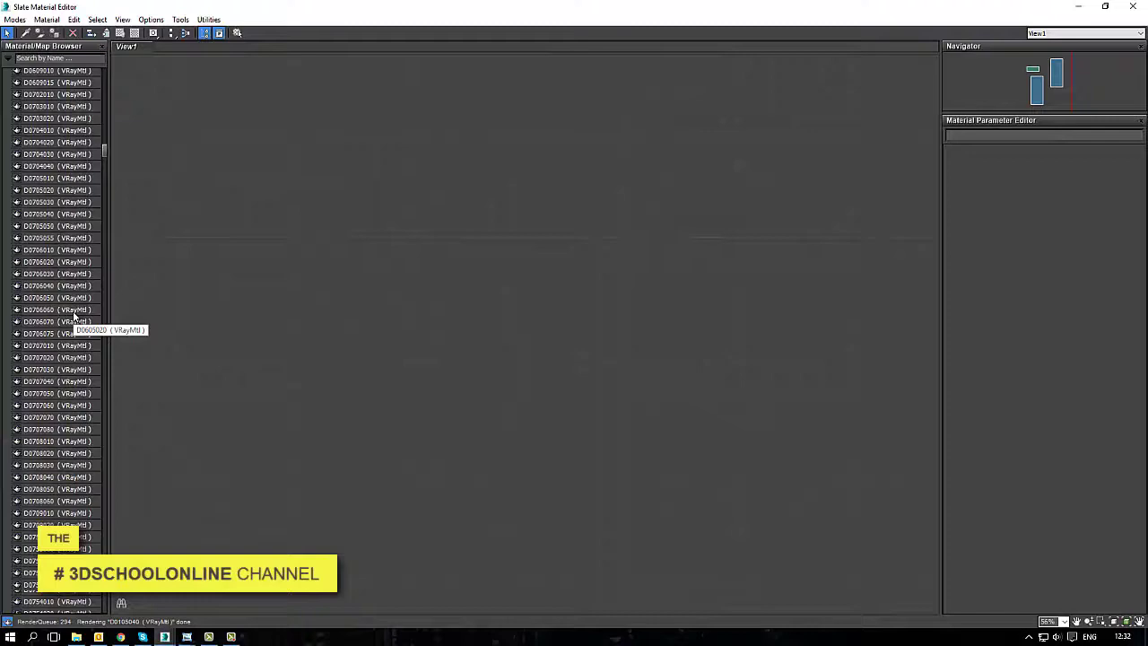
pyautogui.scroll(-12, 73, 310)
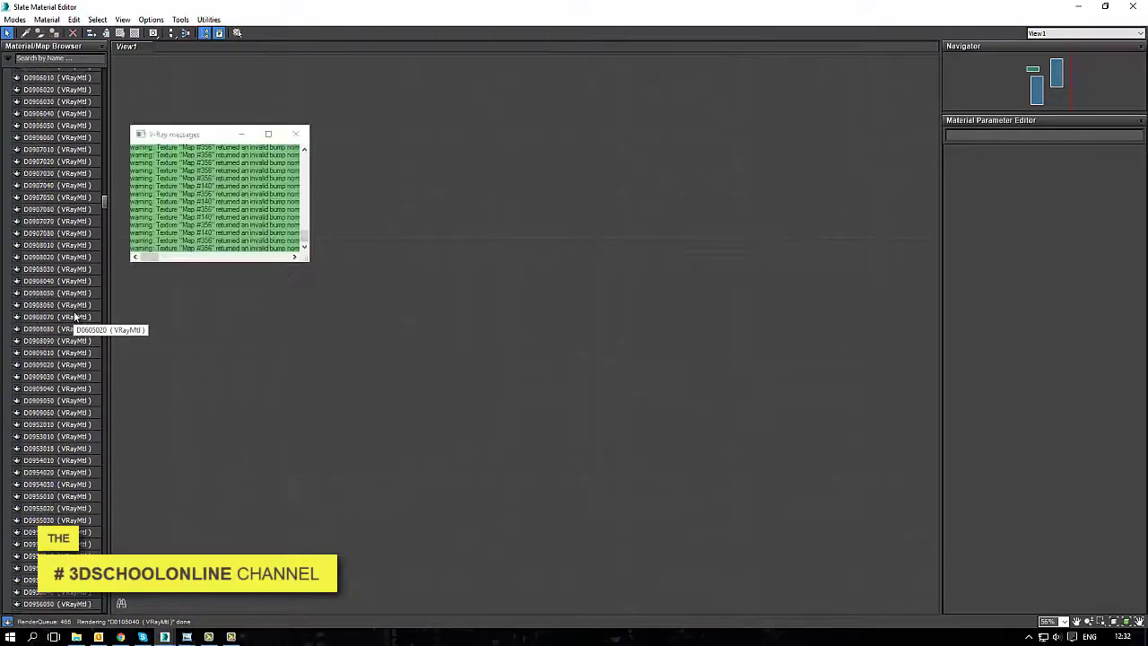
pyautogui.scroll(-12, 77, 313)
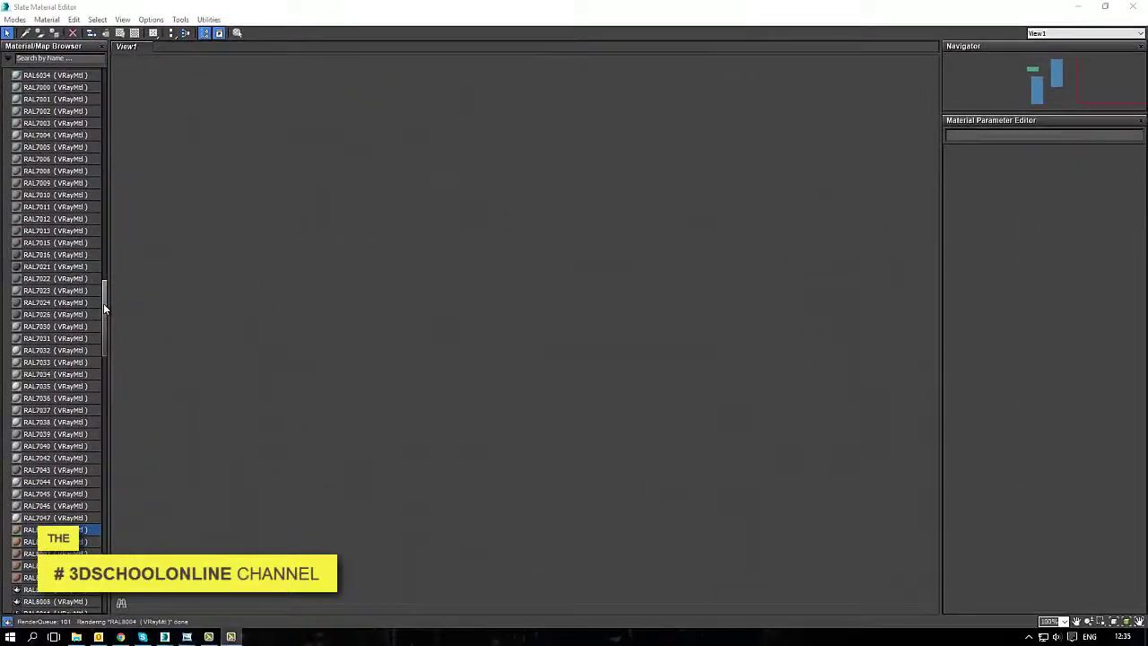
pyautogui.moveTo(104, 304); pyautogui.dragTo(104, 321)
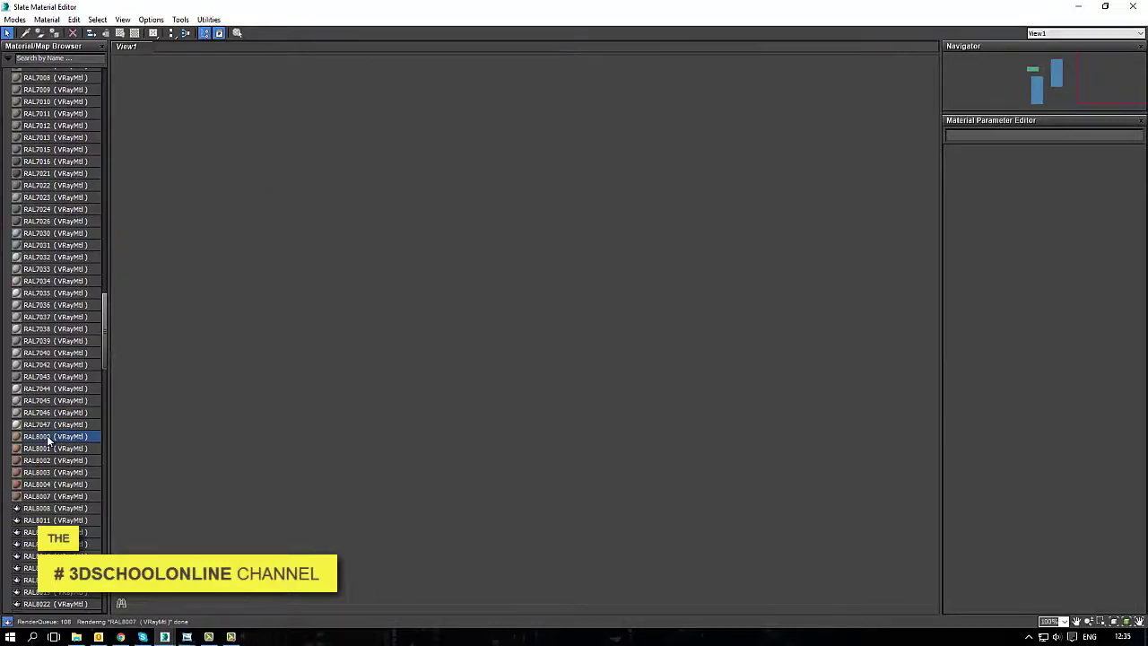
pyautogui.moveTo(50, 438); pyautogui.dragTo(305, 334)
pyautogui.moveTo(185, 325); pyautogui.dragTo(328, 237, button='middle')
pyautogui.scroll(3, 397, 269)
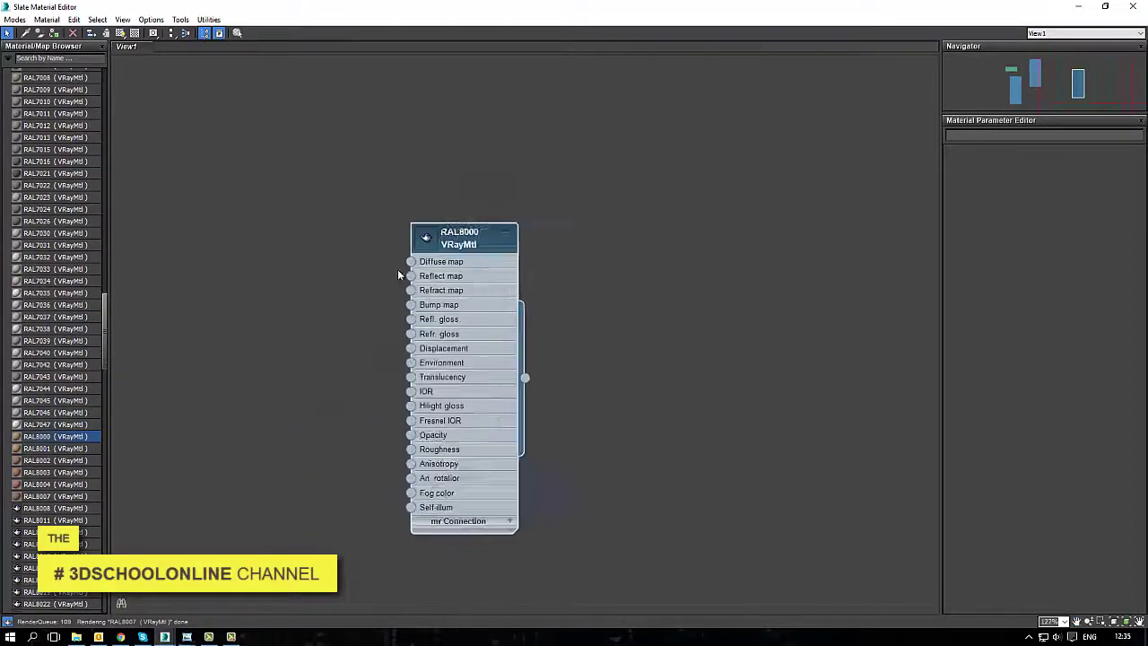
# Step: Enlarge the RAL8000 node's preview and reposition the node in the view
pyautogui.doubleClick(434, 237)
pyautogui.moveTo(455, 239); pyautogui.dragTo(520, 155)
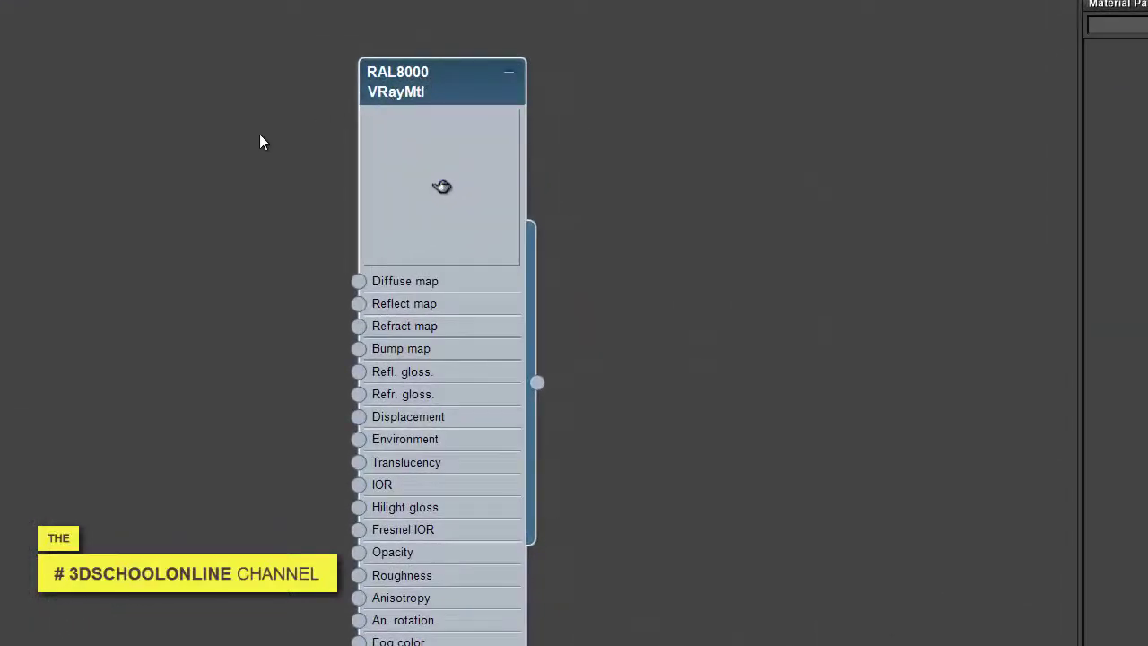
pyautogui.scroll(-1, 259, 136)
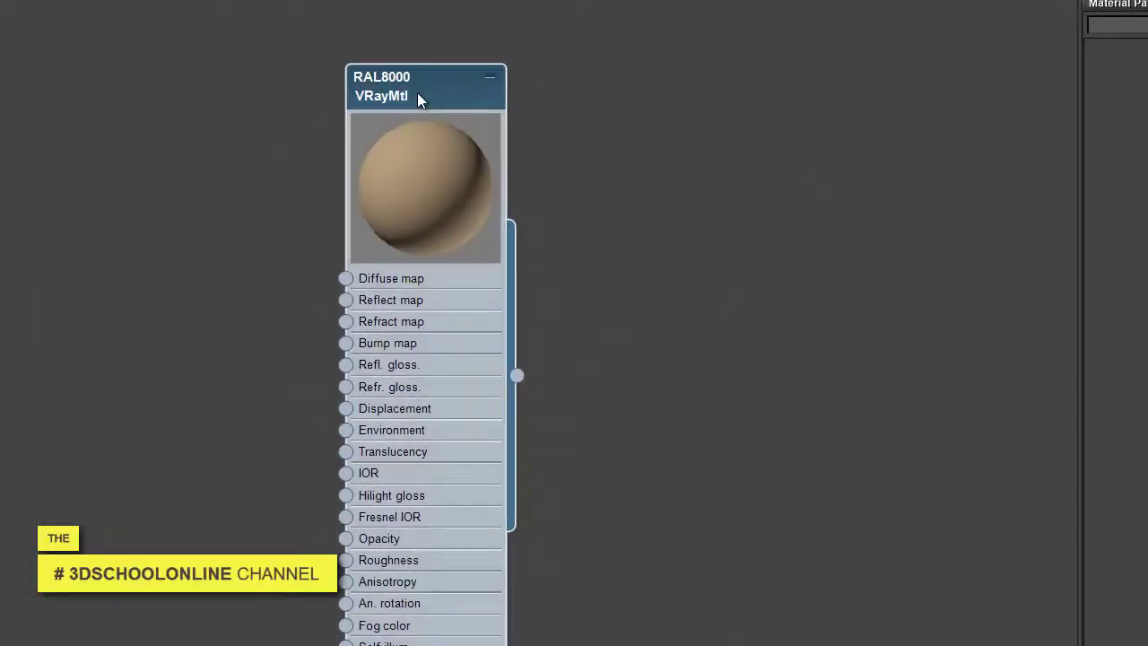
pyautogui.moveTo(417, 92); pyautogui.dragTo(359, 82)
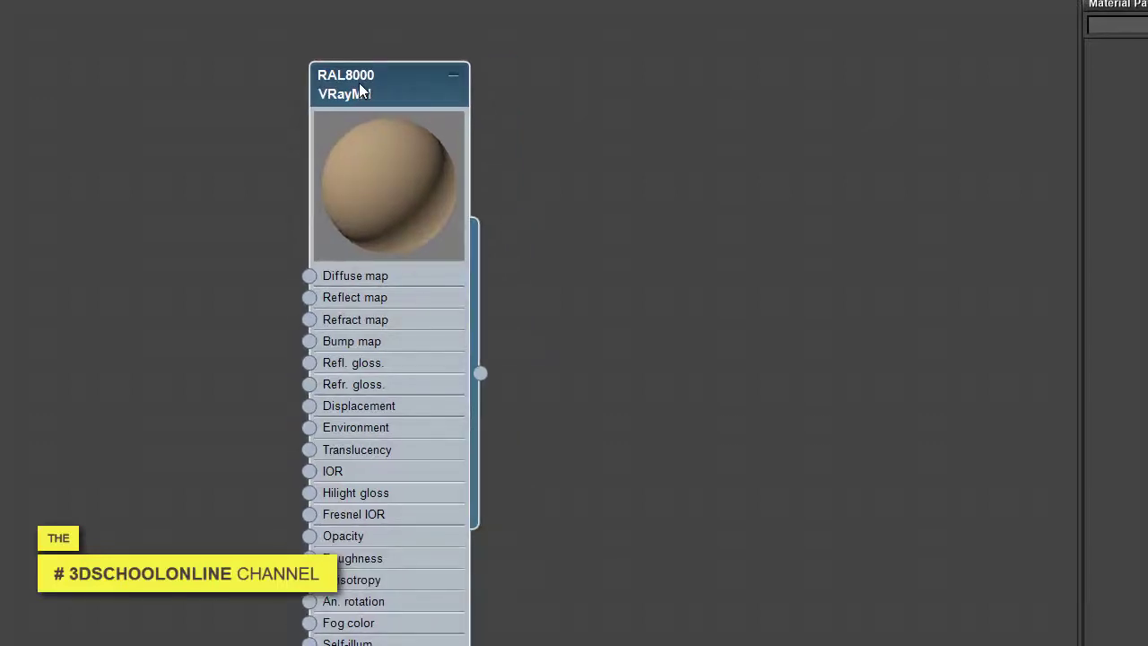
# Step: Connect a standard Falloff map to RAL8000's Reflect map slot and place it beside the material node
pyautogui.moveTo(304, 301); pyautogui.dragTo(137, 294)
pyautogui.moveTo(212, 304)
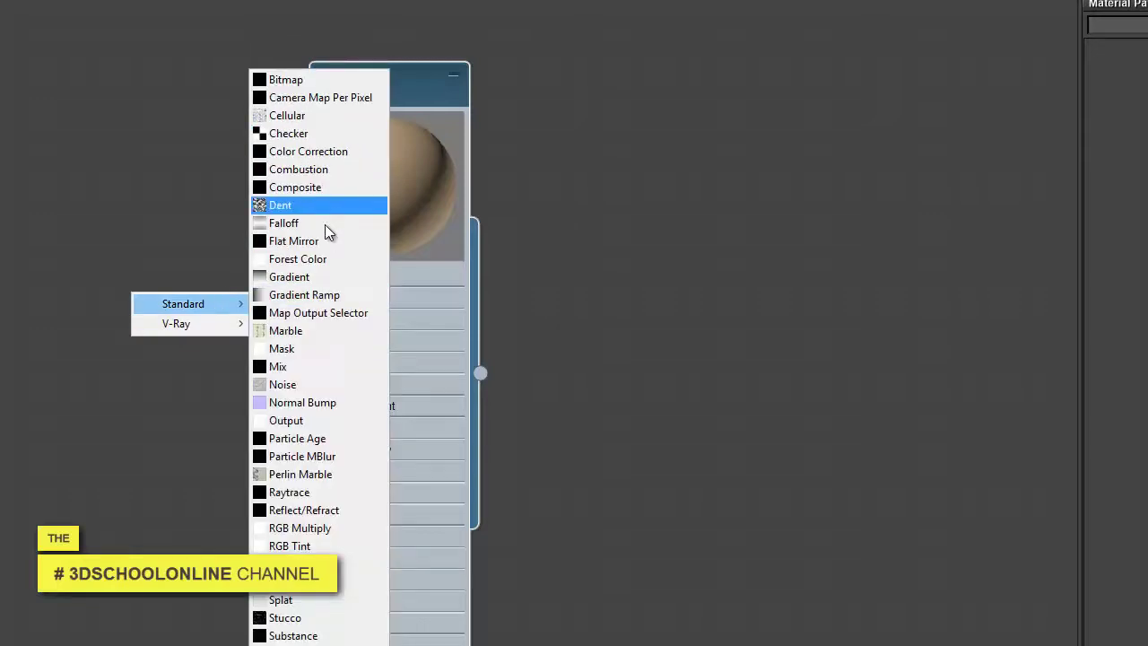
pyautogui.click(313, 222)
pyautogui.moveTo(172, 277); pyautogui.dragTo(69, 193)
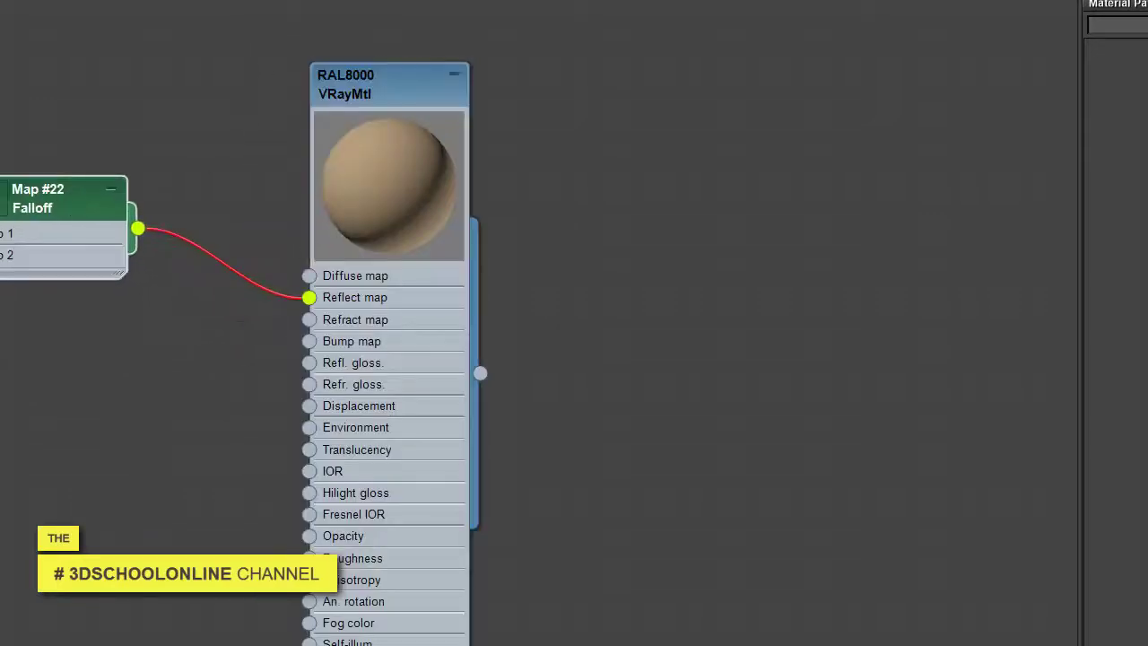
# Step: Review the parameters of the RAL8000 material and its Falloff map, moving the map slightly closer to the material
pyautogui.doubleClick(422, 100)
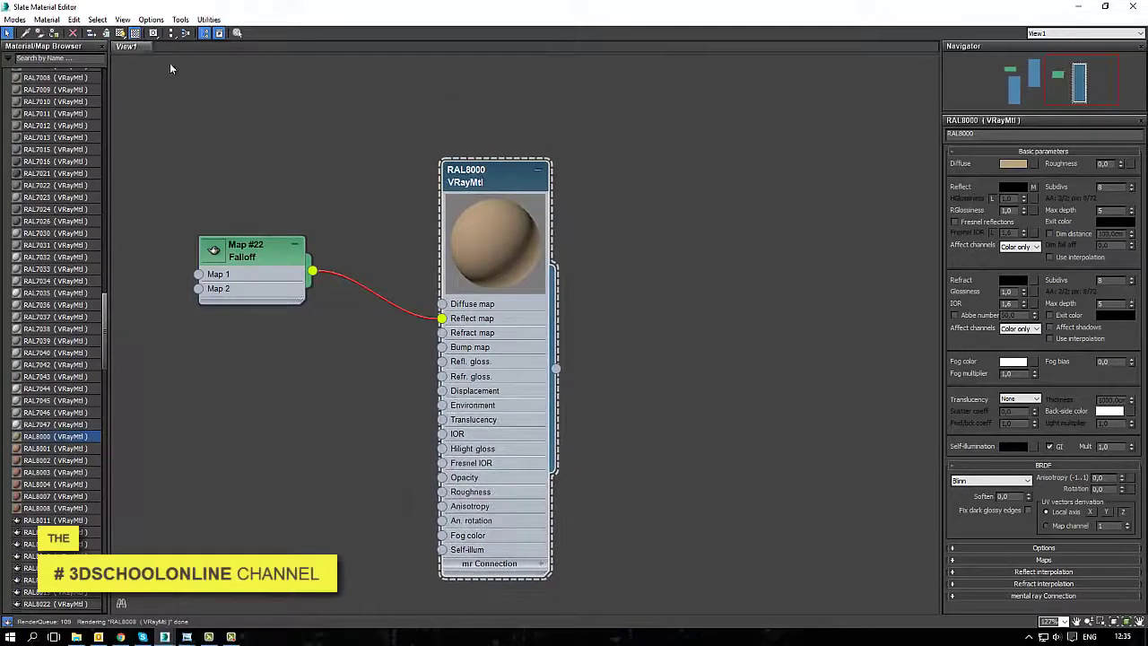
pyautogui.moveTo(279, 261); pyautogui.dragTo(291, 260)
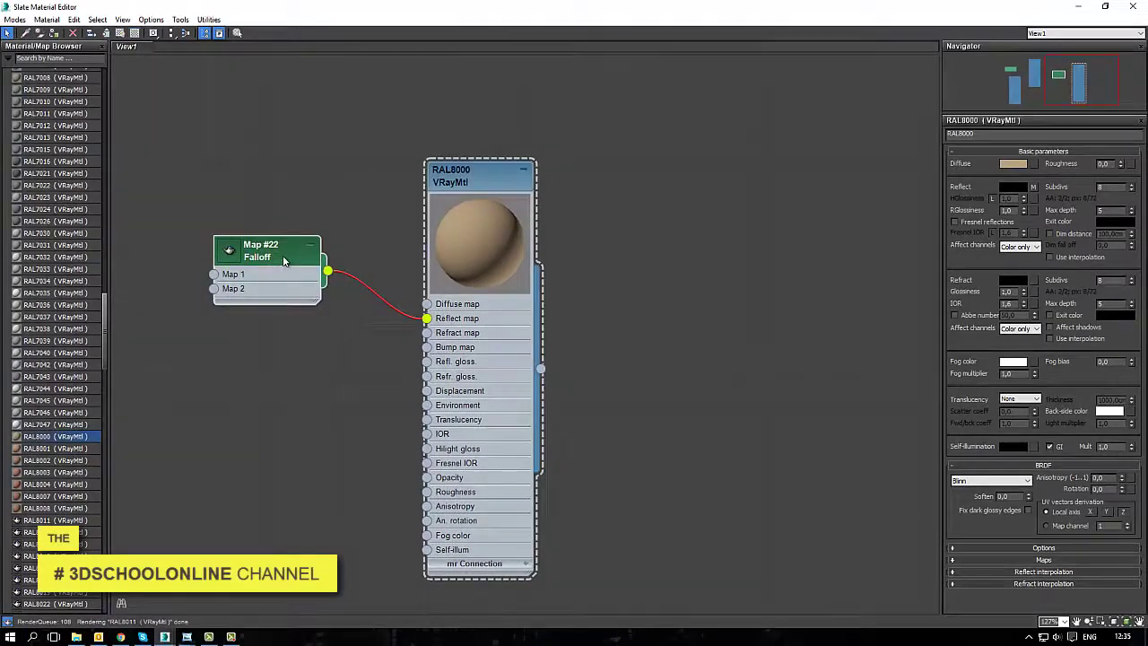
pyautogui.doubleClick(282, 255)
pyautogui.click(460, 179)
pyautogui.doubleClick(460, 179)
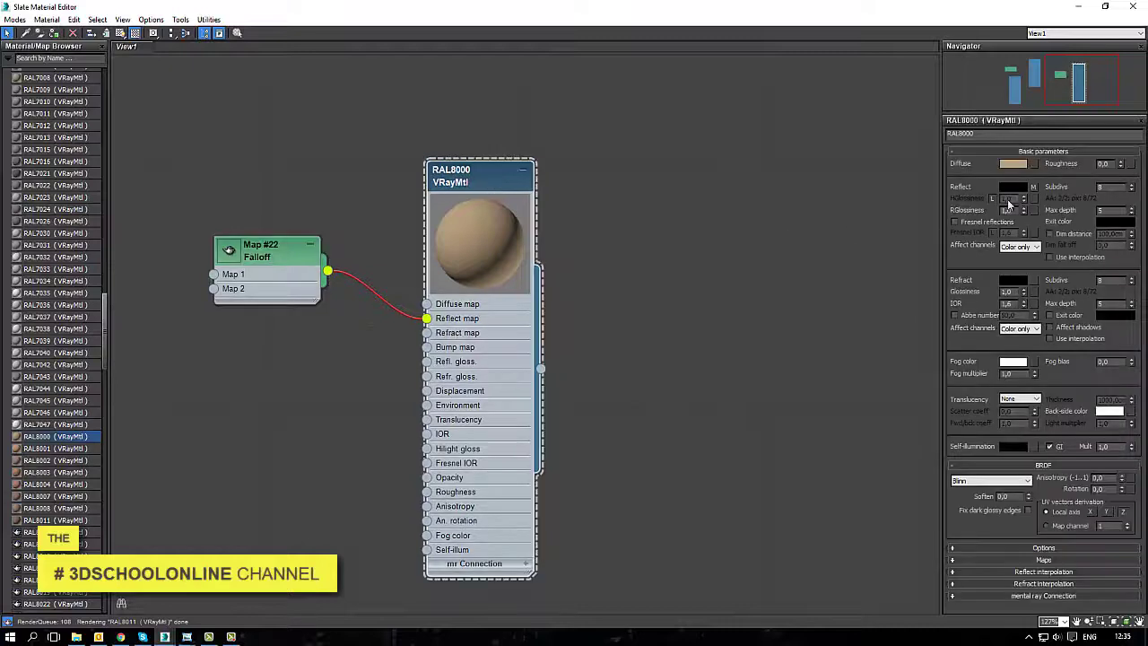
pyautogui.click(1012, 186)
# Step: Set the new VRayMtl's diffuse color to red 129, green 123, blue 115
pyautogui.moveTo(349, 138); pyautogui.dragTo(357, 87)
pyautogui.click(440, 180)
pyautogui.scroll(3, 481, 244)
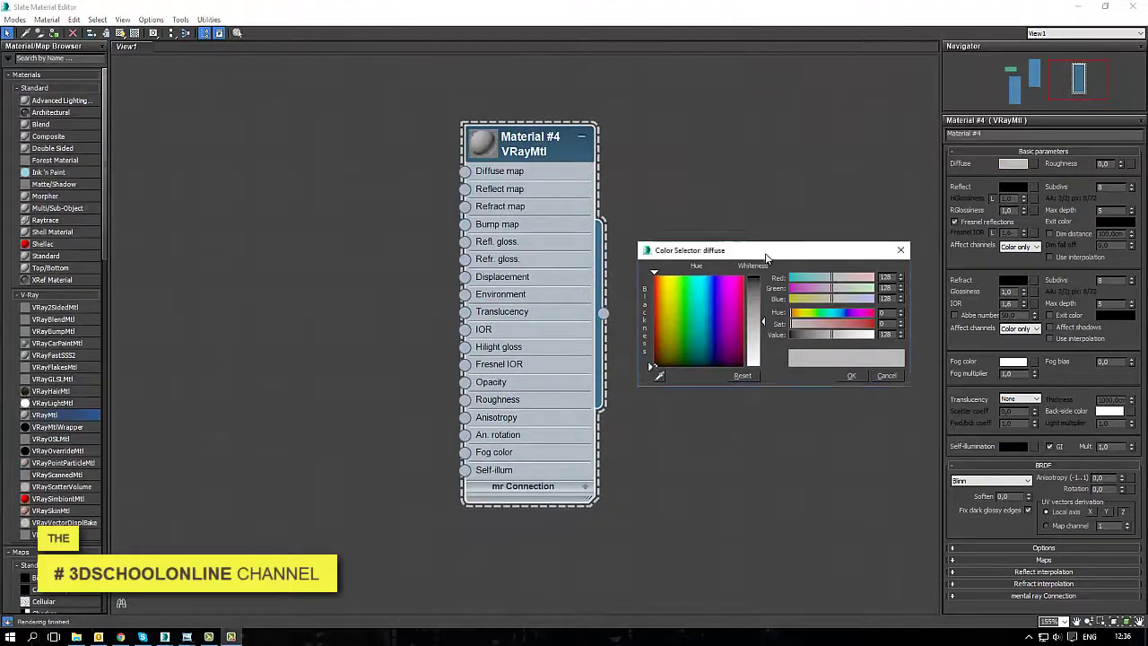
pyautogui.moveTo(767, 258); pyautogui.dragTo(752, 246)
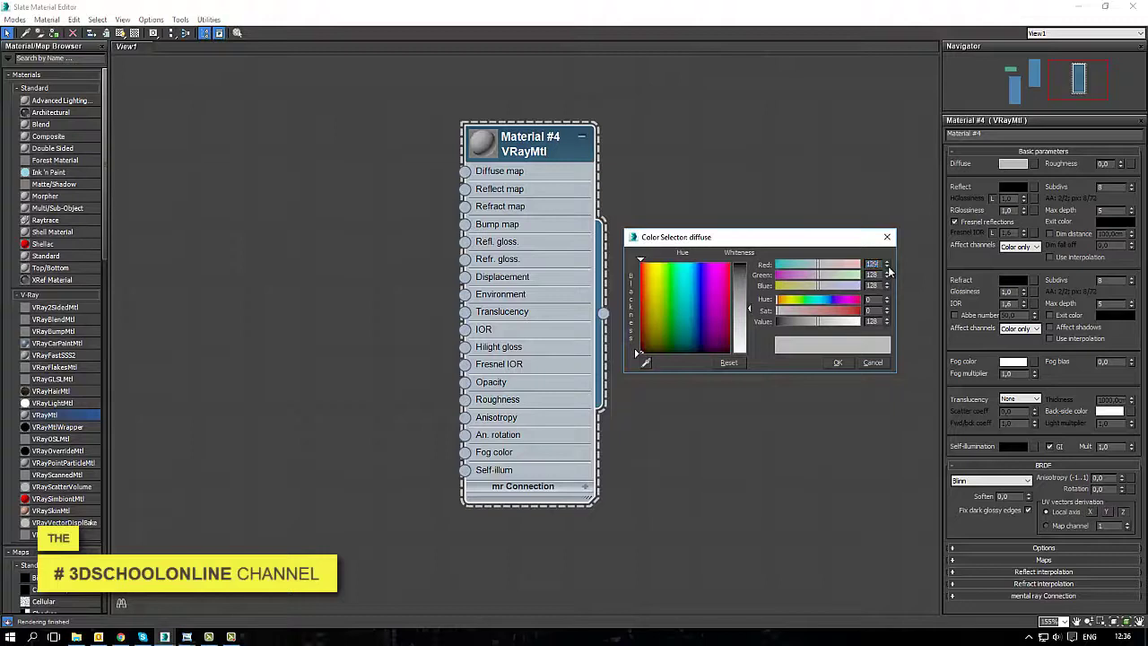
pyautogui.press('Tab')
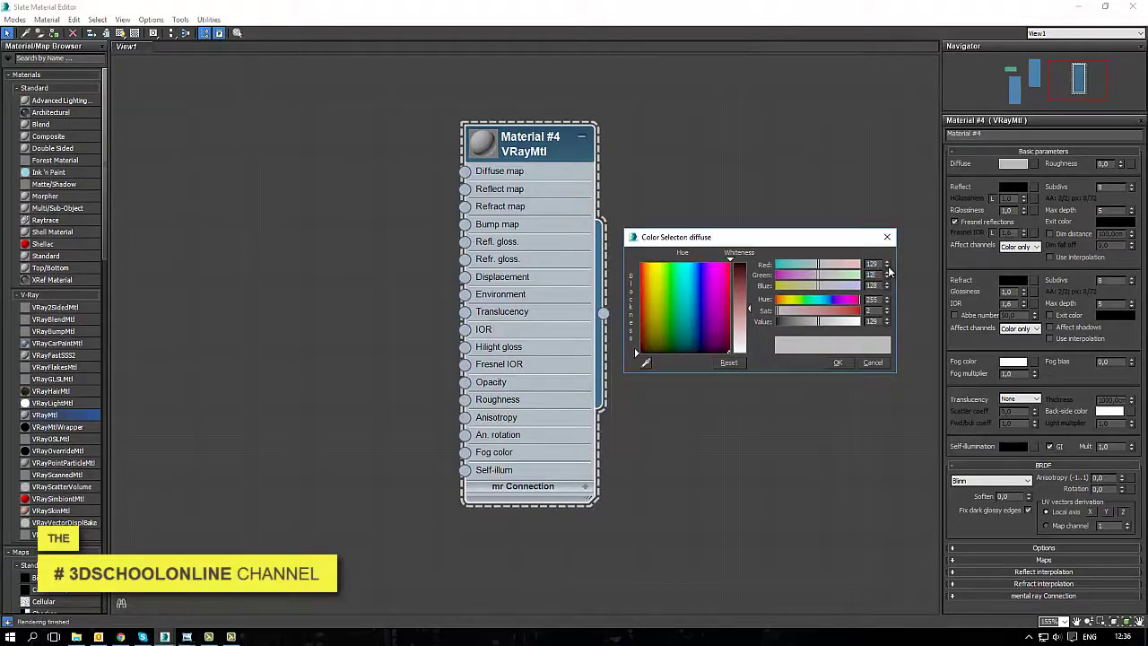
pyautogui.write('123')
pyautogui.press('Tab')
pyautogui.write('115')
pyautogui.press('Tab')
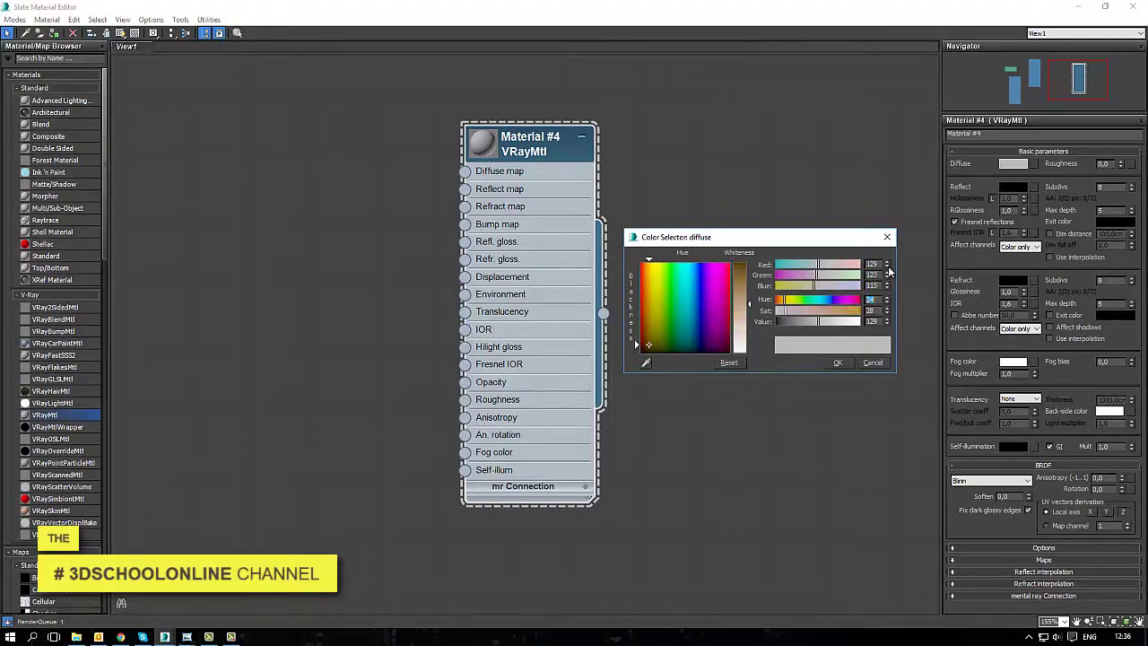
pyautogui.click(838, 362)
# Step: Enlarge the Material #4 node's preview and adjust the node's position in the view
pyautogui.doubleClick(478, 142)
pyautogui.moveTo(502, 144); pyautogui.dragTo(540, 145)
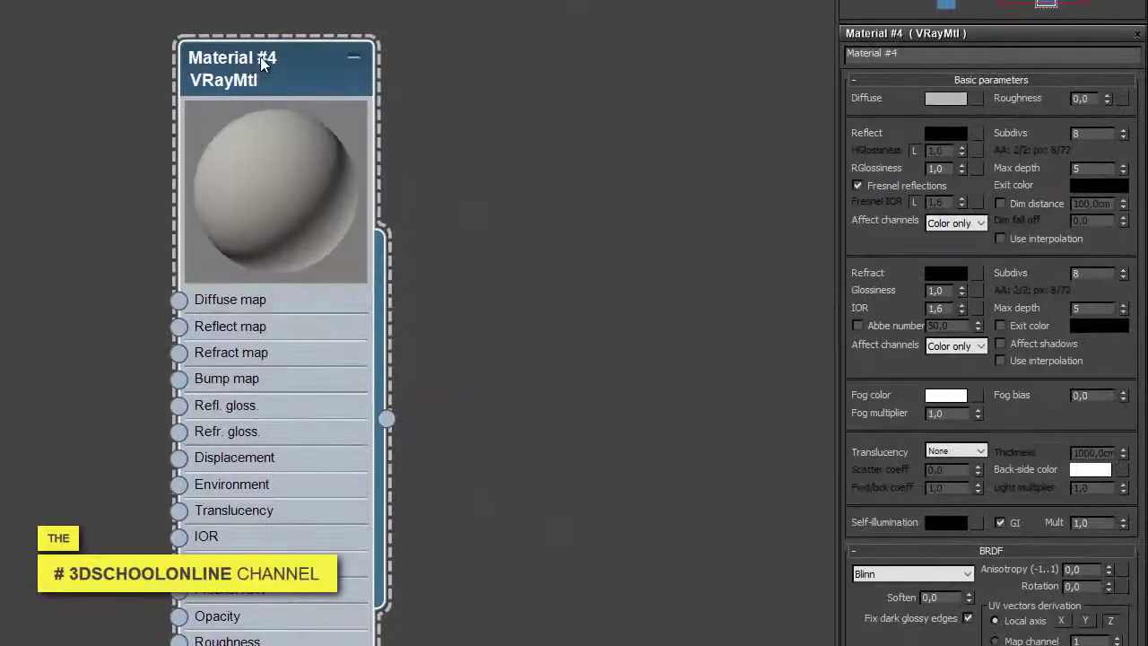
pyautogui.moveTo(263, 62); pyautogui.dragTo(208, 63)
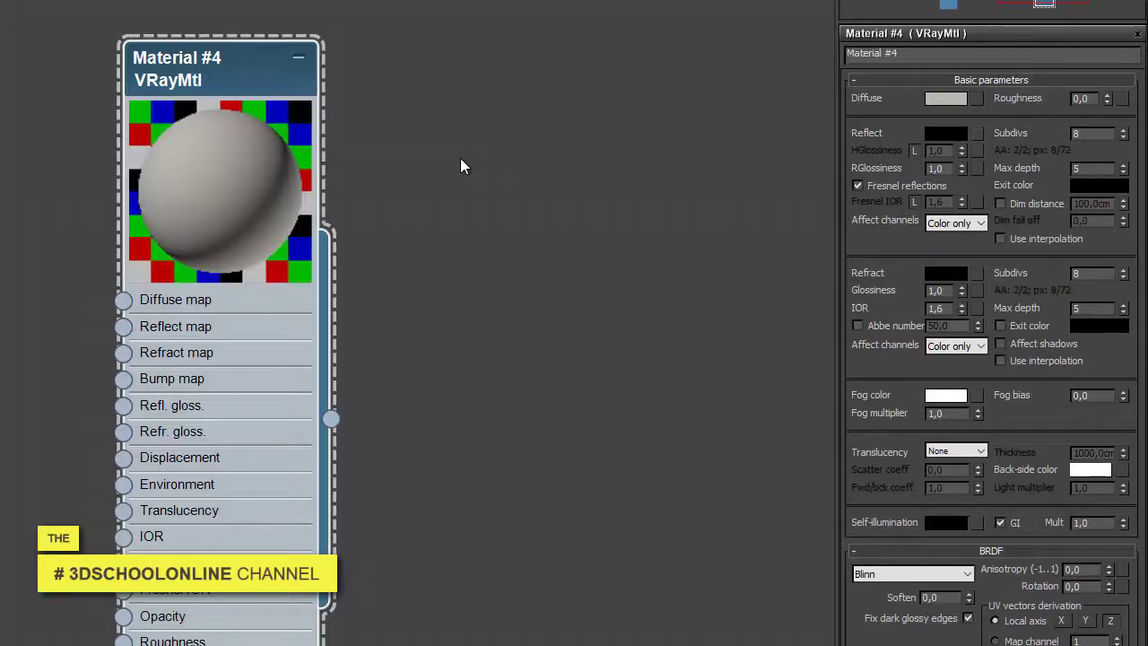
# Step: Set Material #4's diffuse color to red 136, green 129, blue 117
pyautogui.doubleClick(736, 249)
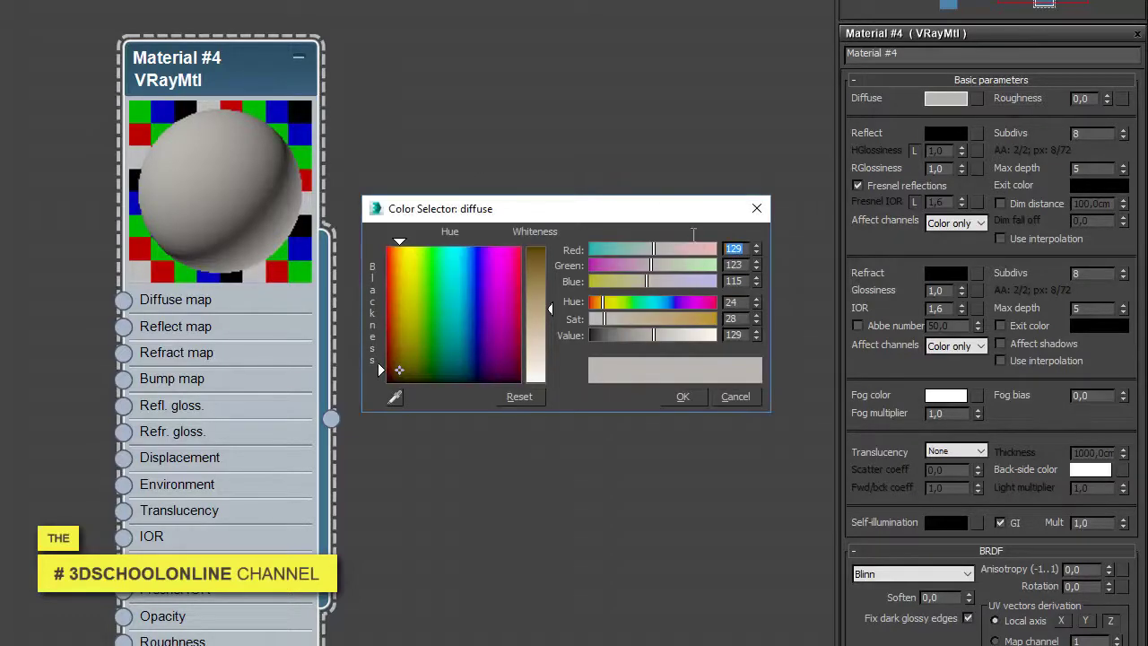
pyautogui.write('136')
pyautogui.press('Tab')
pyautogui.write('129')
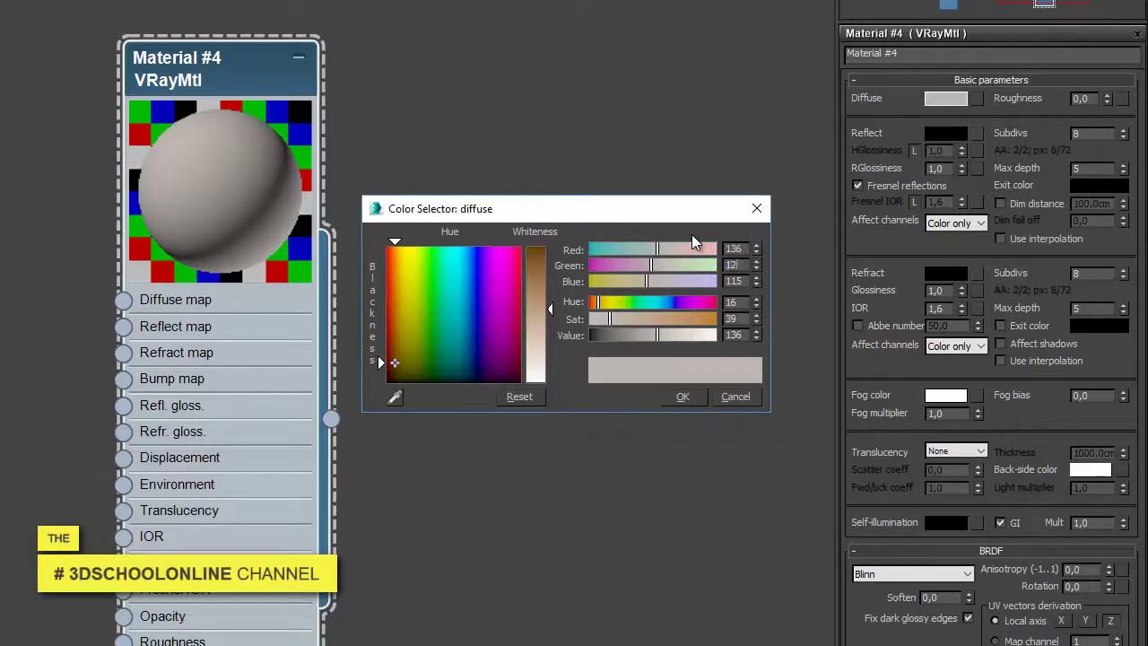
pyautogui.press('Tab')
pyautogui.write('117')
pyautogui.press('Tab')
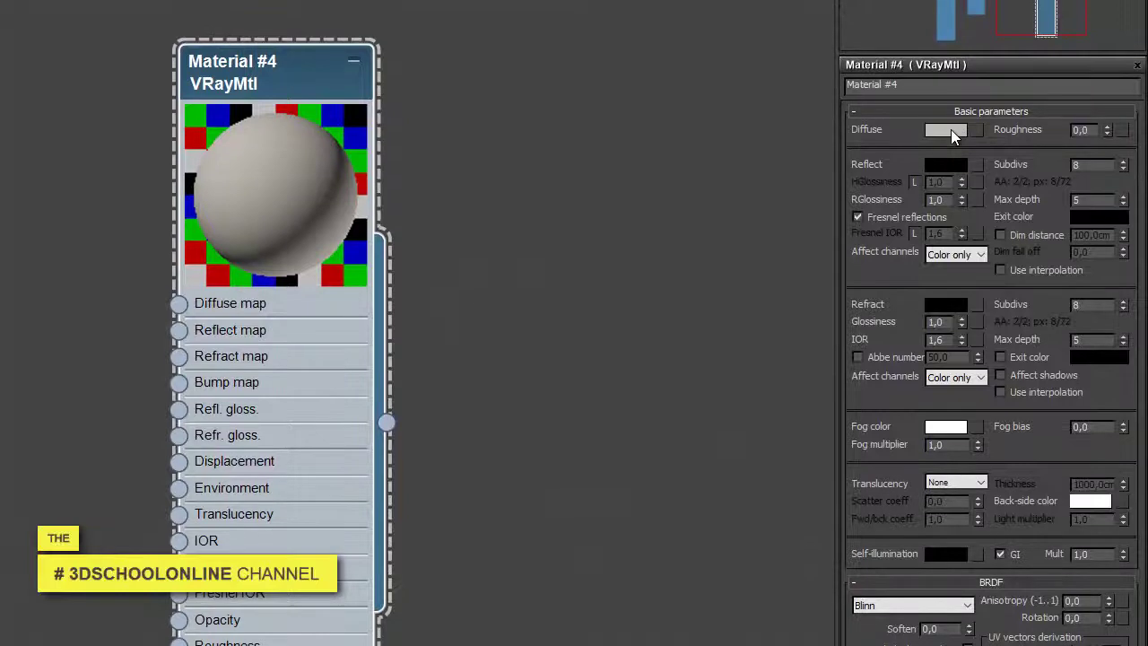
# Step: Adjust the diffuse color of Material #4 to red 137 and blue 118, and shift its node slightly
pyautogui.click(951, 128)
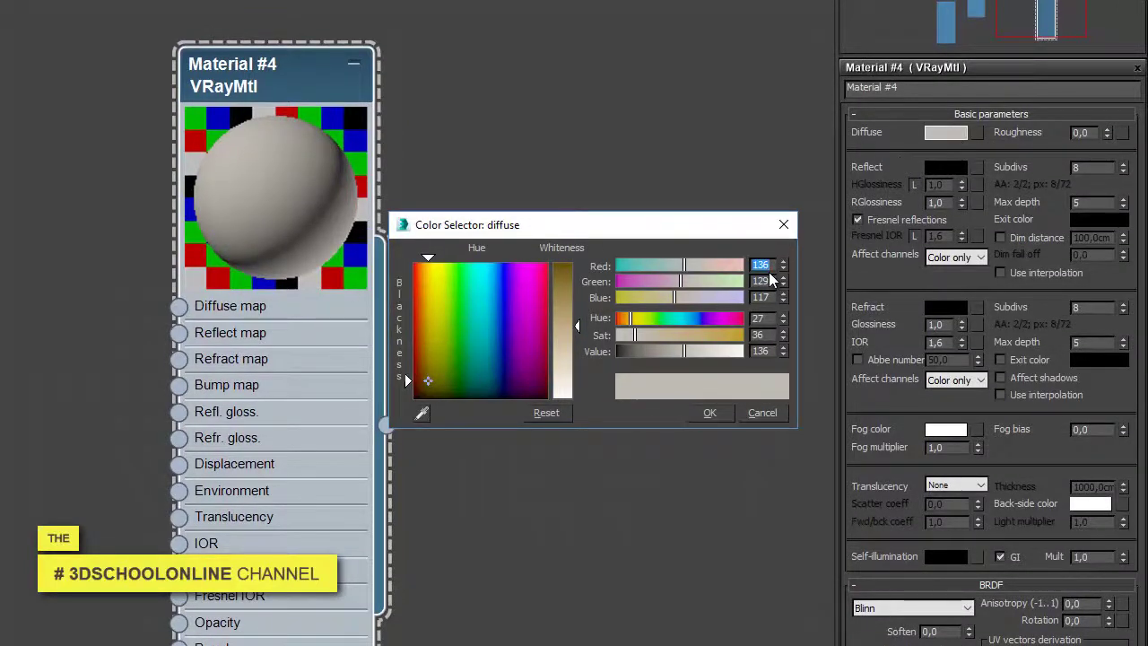
pyautogui.write('137')
pyautogui.press('Tab')
pyautogui.press('Tab')
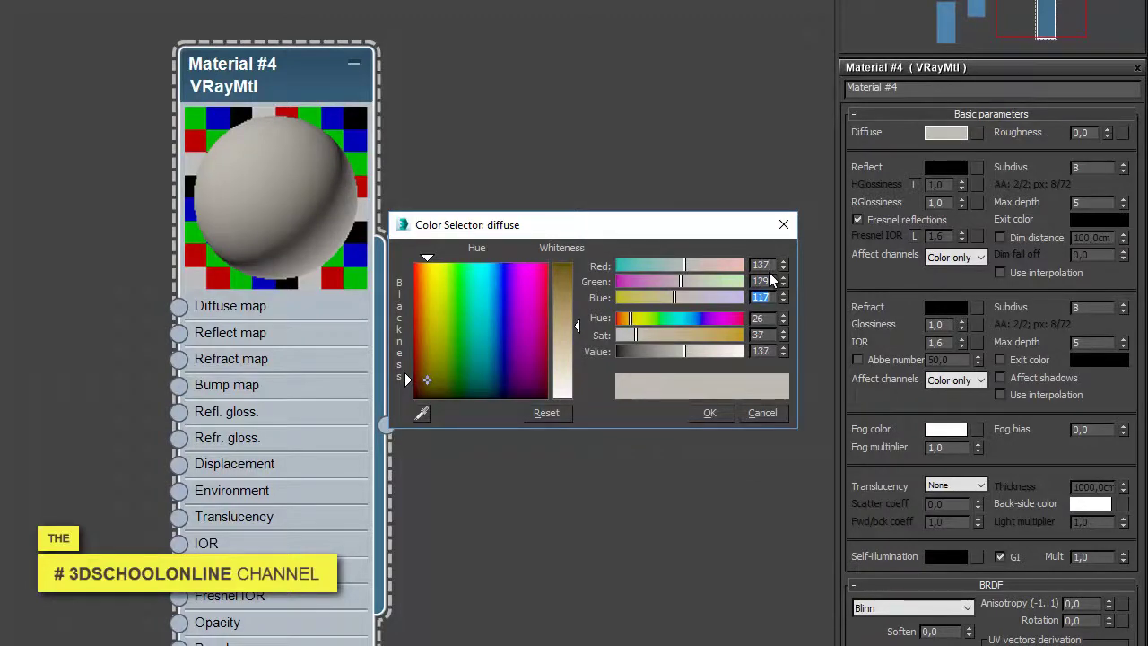
pyautogui.write('118')
pyautogui.press('Return')
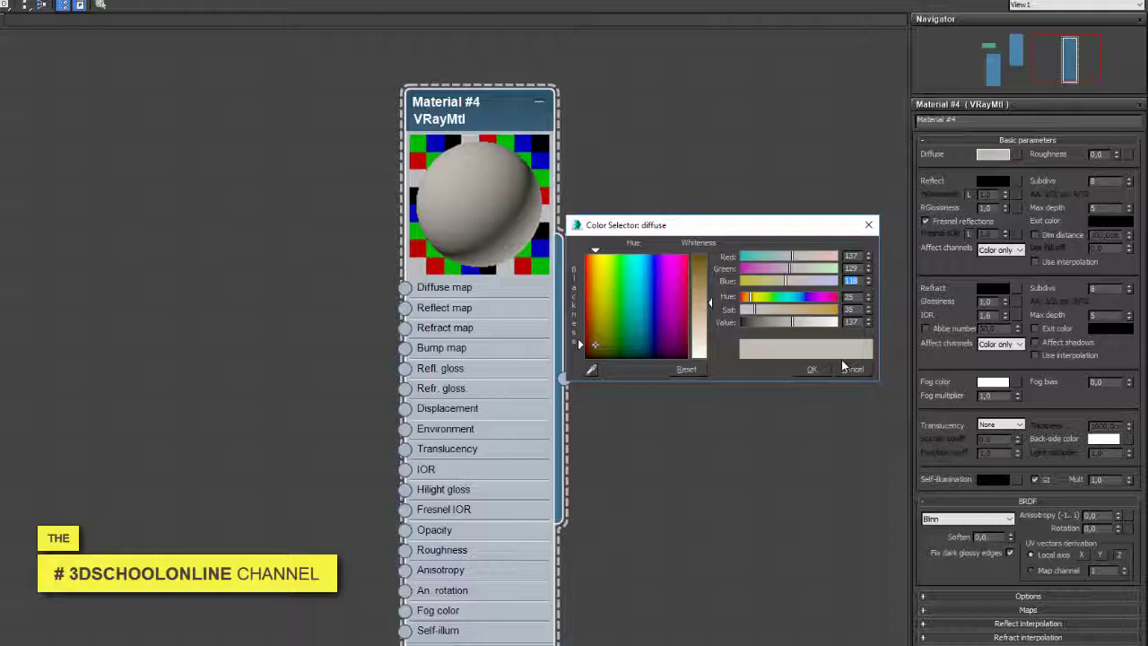
pyautogui.click(807, 369)
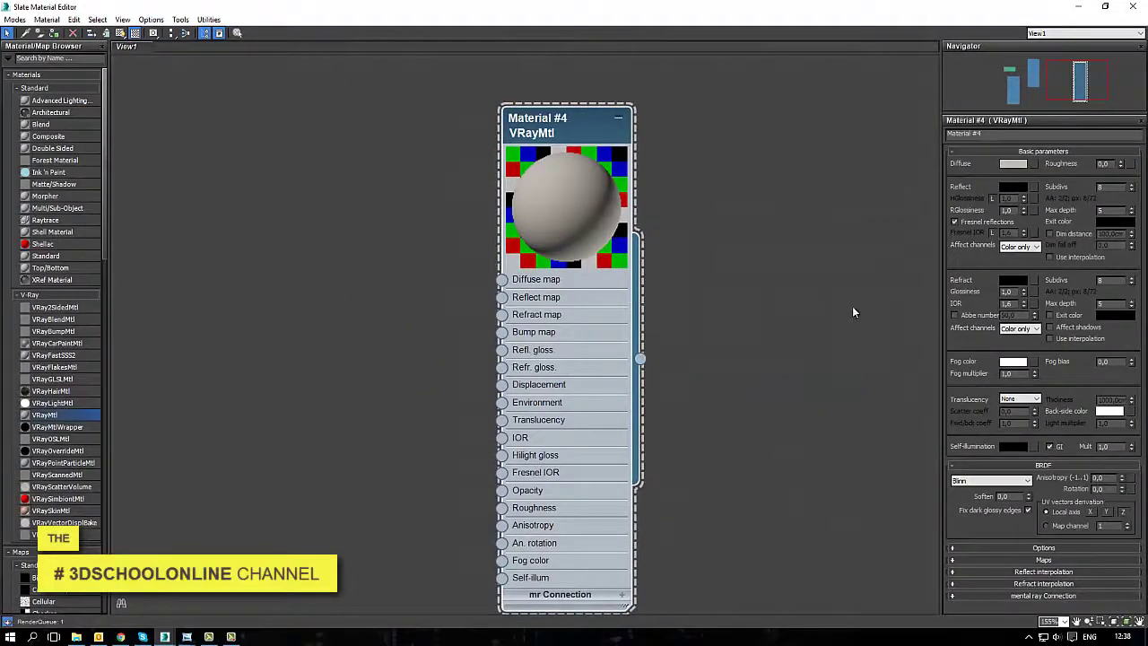
pyautogui.moveTo(562, 133); pyautogui.dragTo(581, 132)
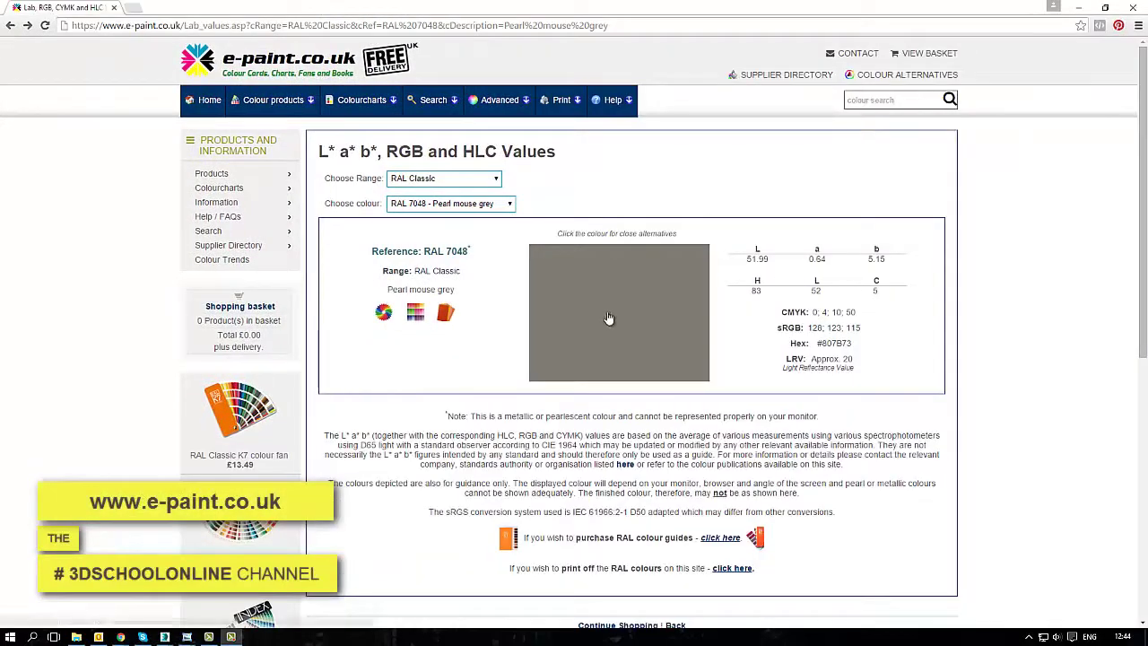
# Step: Copy the RAL 7048 swatch image from the e-paint page and inspect its sampled color in Photoshop's foreground Color Picker
pyautogui.rightClick(607, 316)
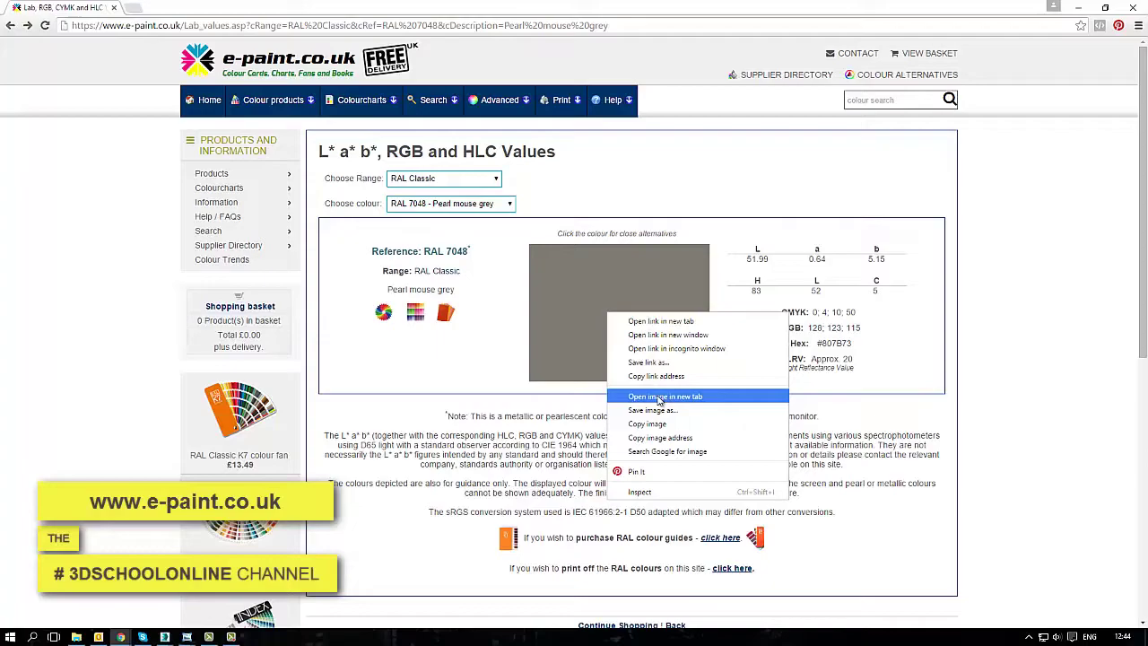
pyautogui.click(649, 424)
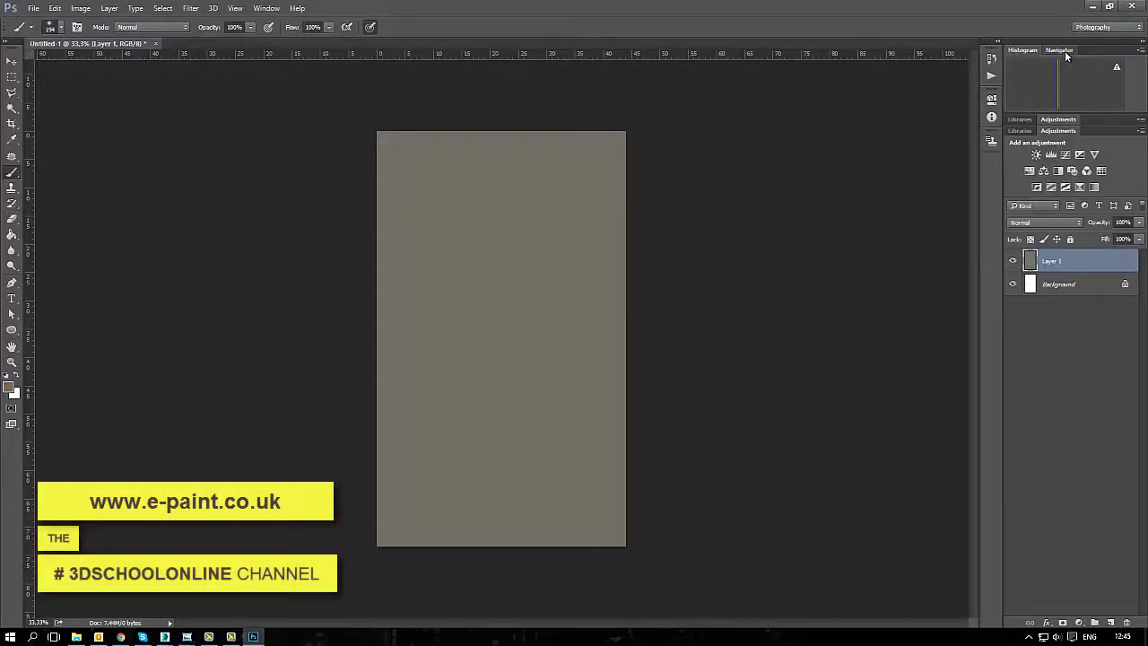
pyautogui.click(1064, 50)
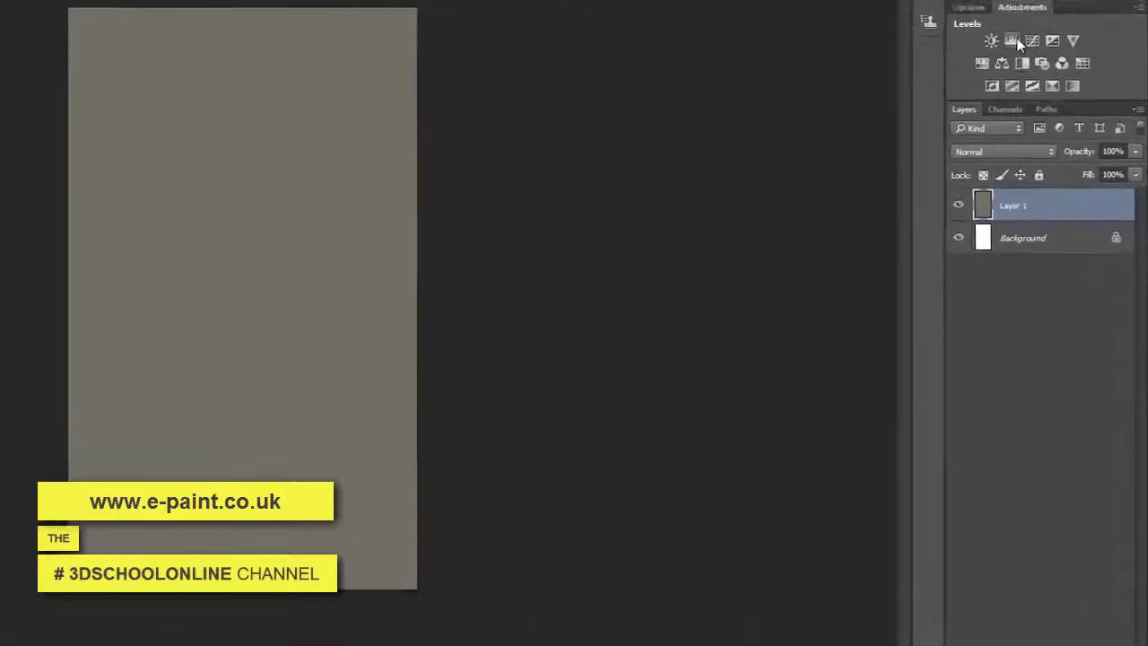
pyautogui.press('n')
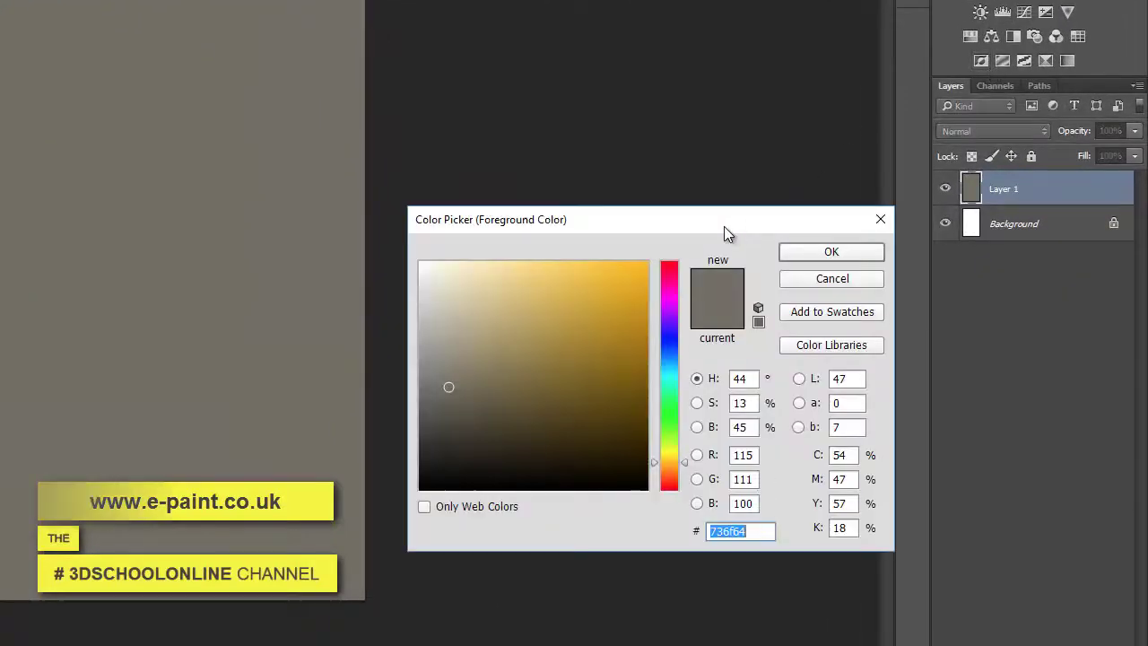
pyautogui.moveTo(723, 226); pyautogui.dragTo(718, 219)
pyautogui.press('Return')
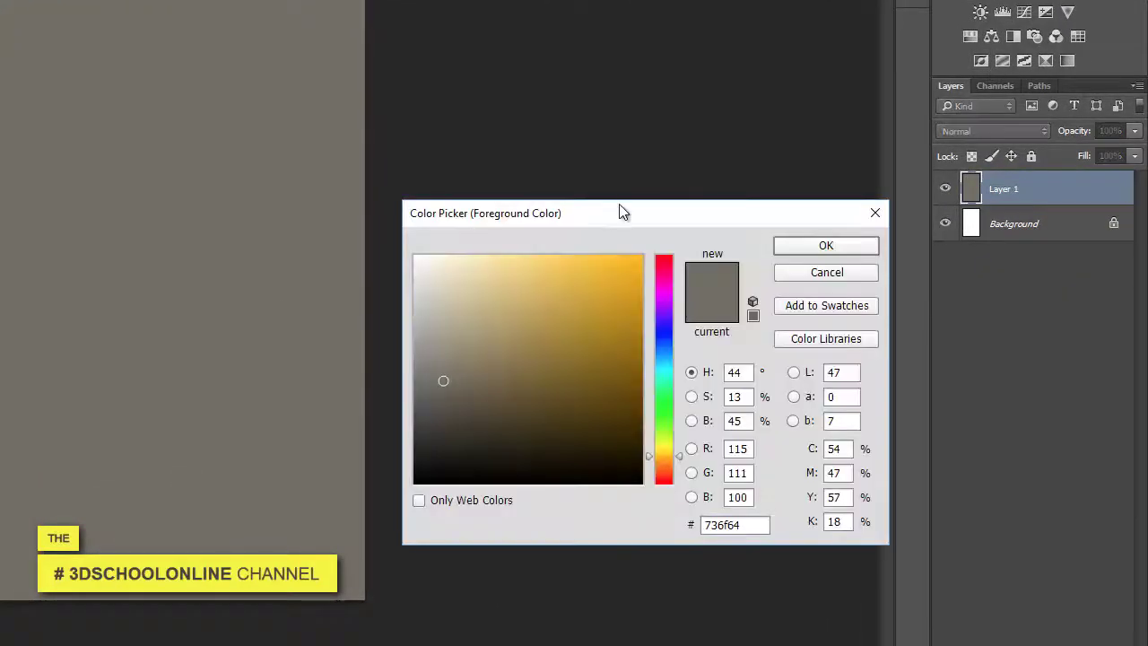
pyautogui.moveTo(617, 210); pyautogui.dragTo(611, 154)
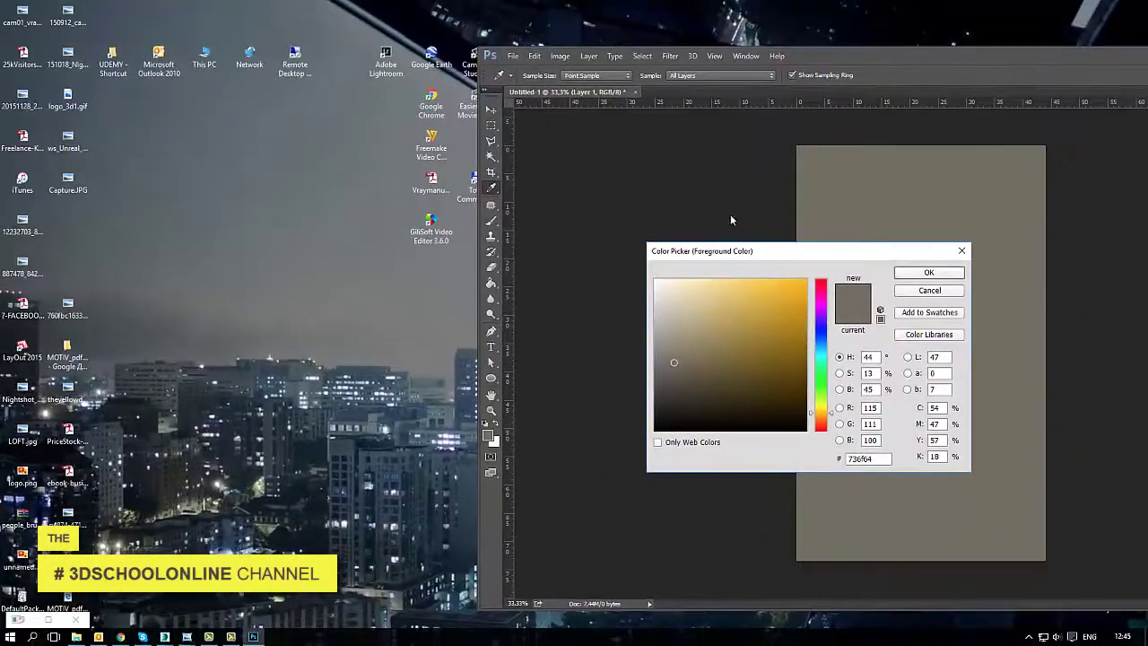
# Step: Arrange Photoshop's foreground Color Picker and Material #4's diffuse color selector side by side over the Slate Material Editor
pyautogui.click(165, 635)
pyautogui.click(243, 543)
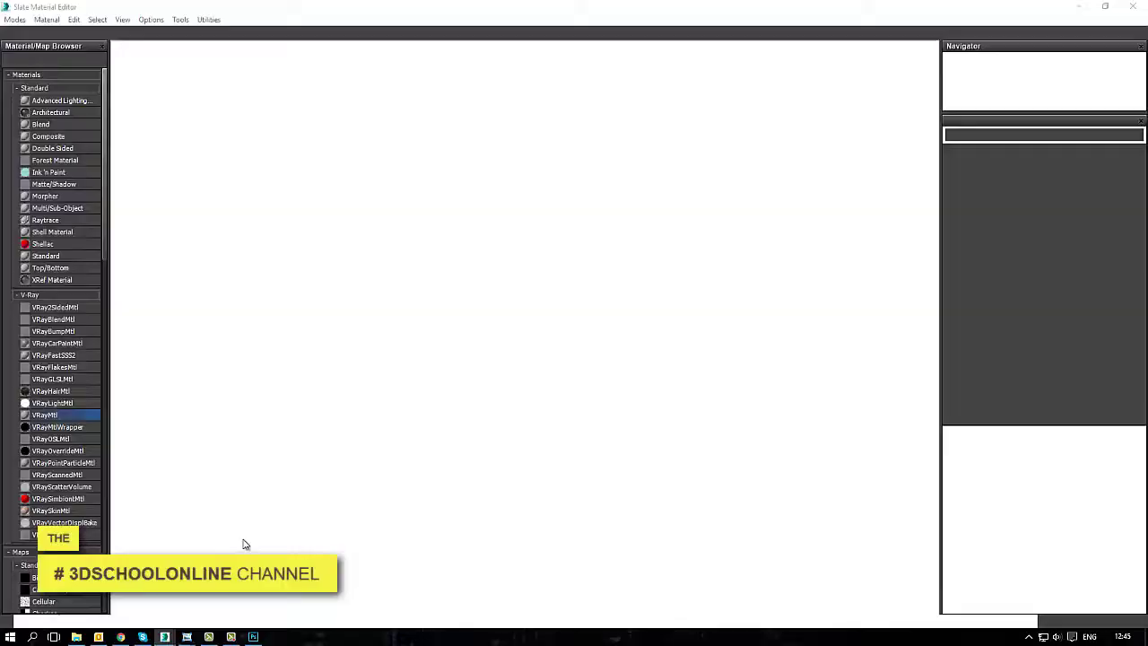
pyautogui.hotkey('alt', 'Tab')
pyautogui.moveTo(844, 63); pyautogui.dragTo(1145, 90)
pyautogui.moveTo(908, 284); pyautogui.dragTo(977, 285)
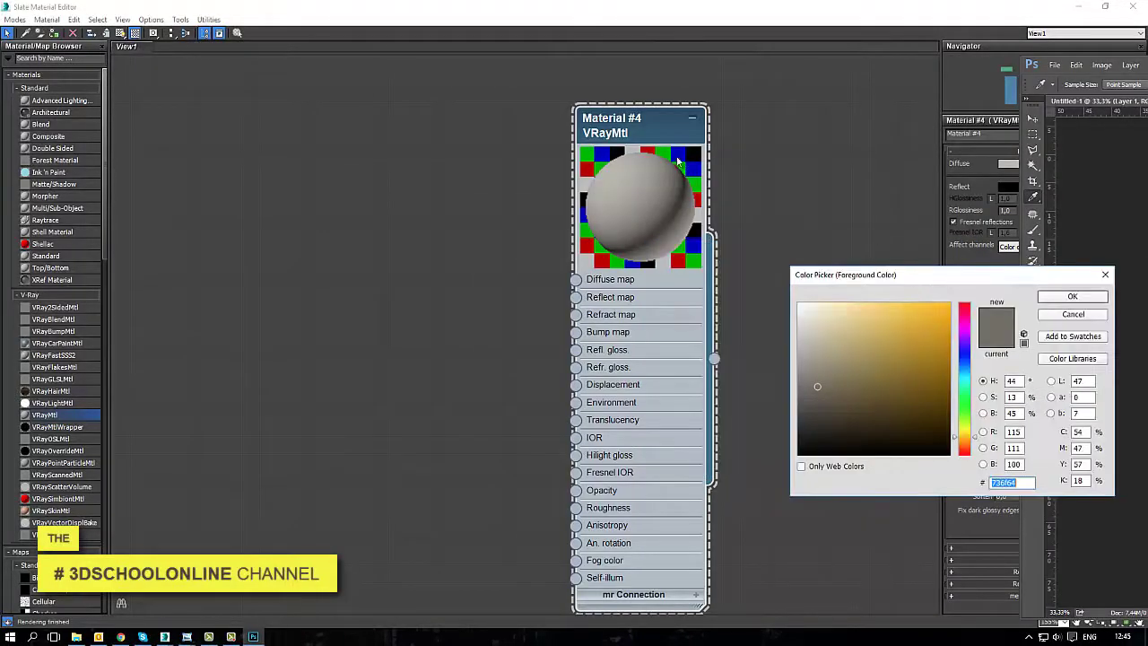
pyautogui.click(1001, 165)
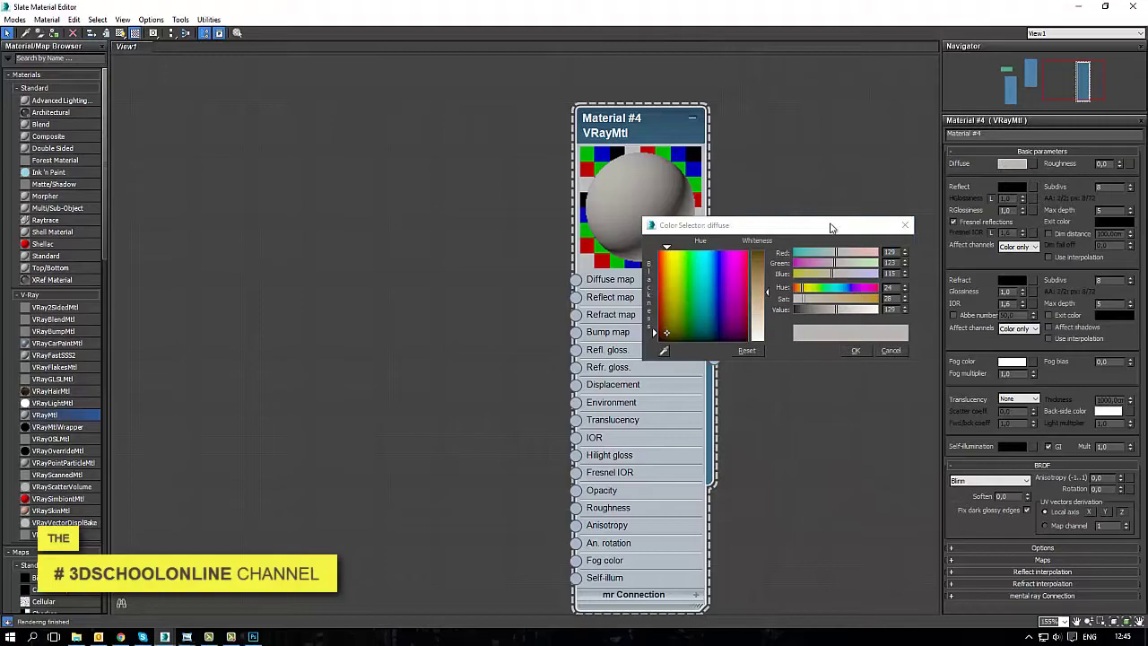
pyautogui.moveTo(830, 228); pyautogui.dragTo(624, 208)
pyautogui.hotkey('alt', 'Tab')
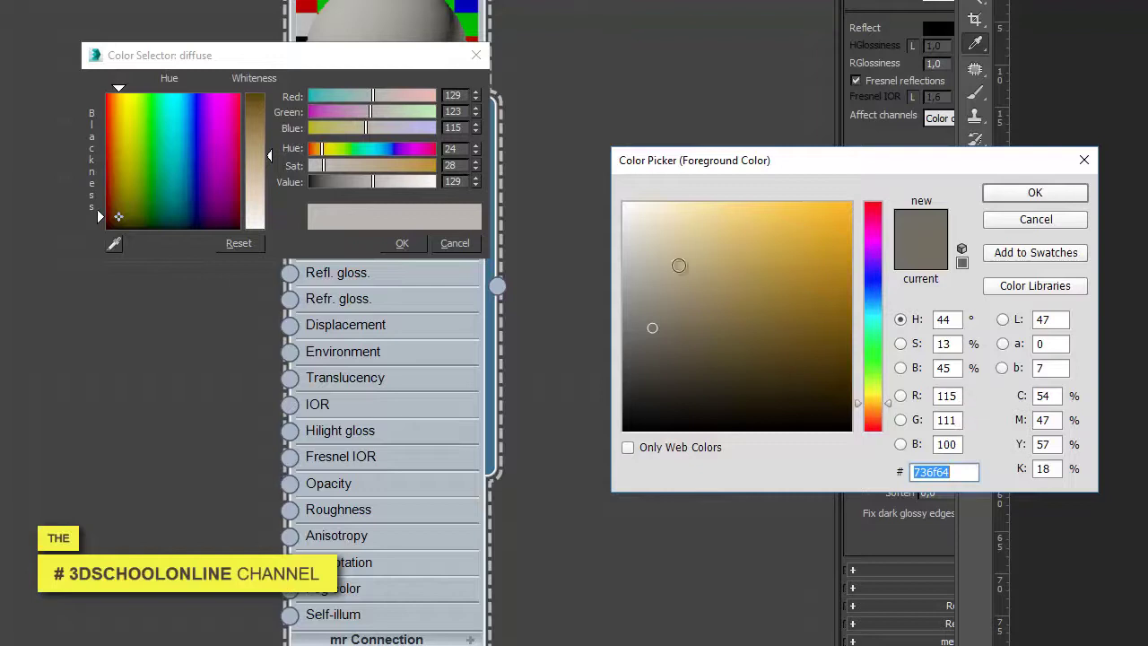
# Step: Set Material #4's diffuse color to red 115, green 111, blue 100, matching the color sampled in Photoshop
pyautogui.click(464, 94)
pyautogui.write('115')
pyautogui.press('Tab')
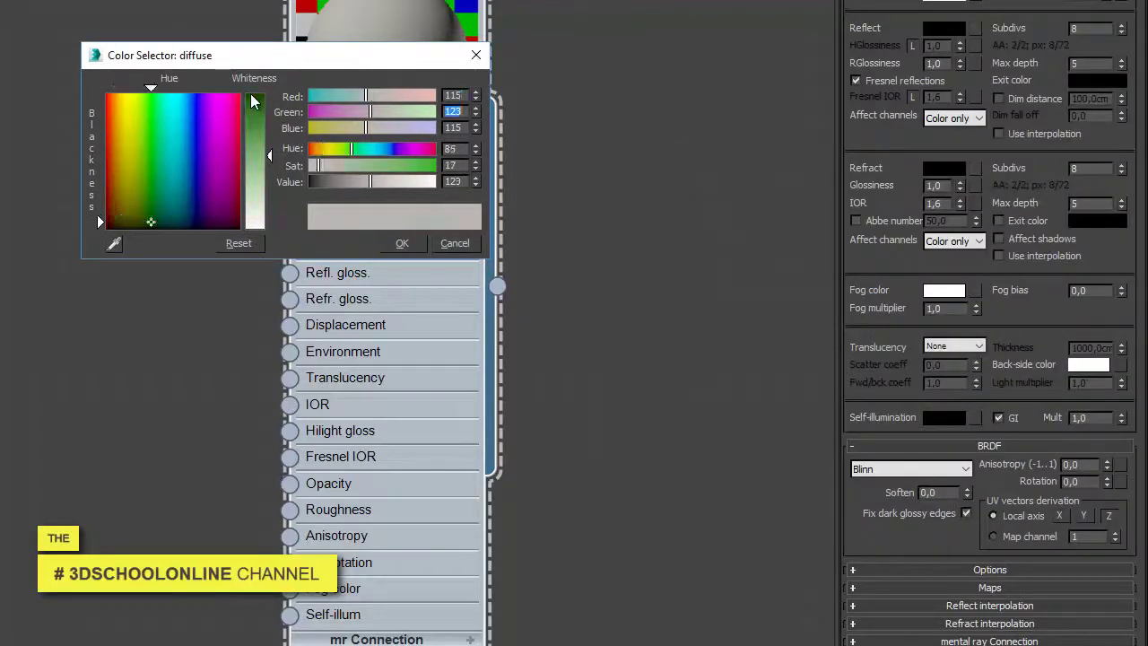
pyautogui.write('111')
pyautogui.press('Tab')
pyautogui.hotkey('alt', 'Tab')
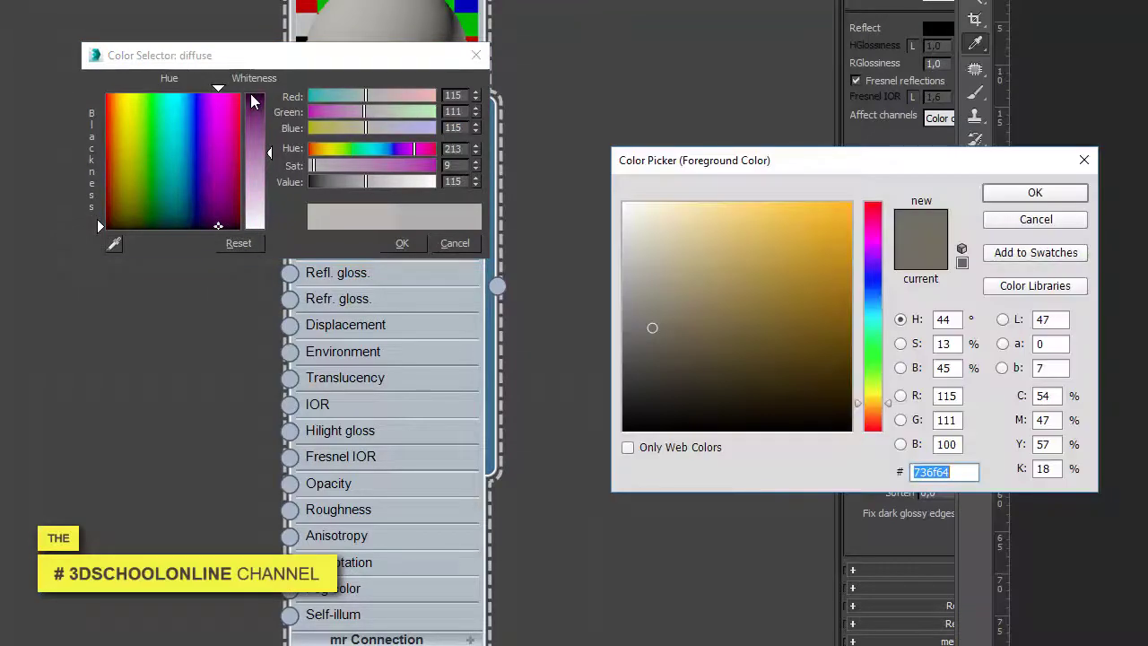
pyautogui.hotkey('alt', 'Tab')
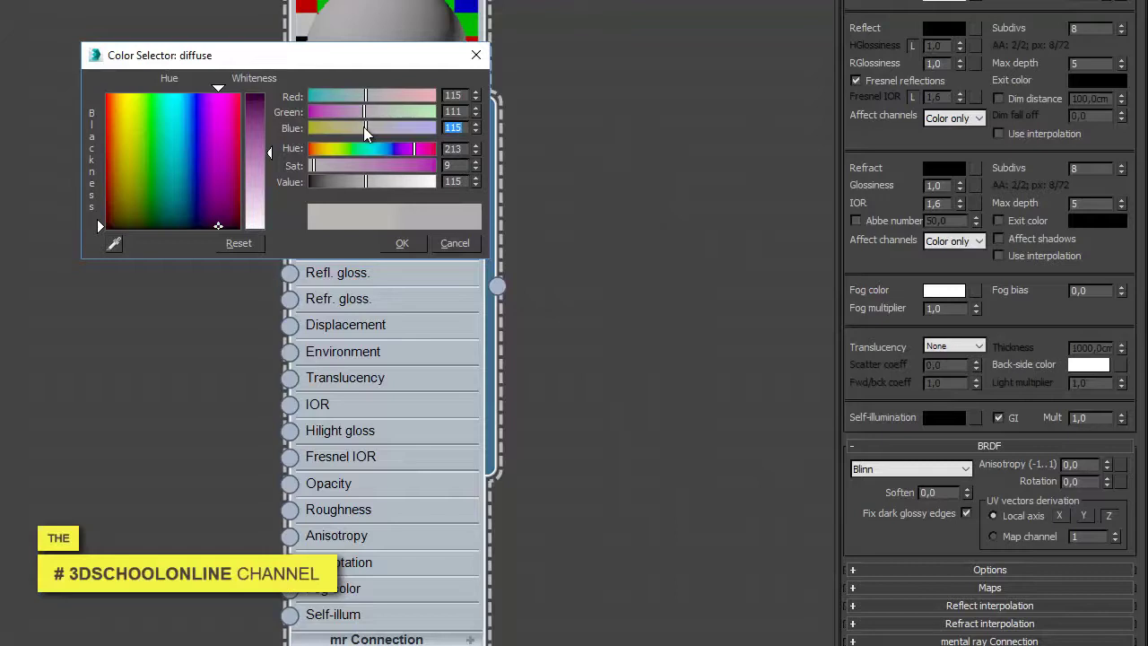
pyautogui.write('100')
pyautogui.press('Tab')
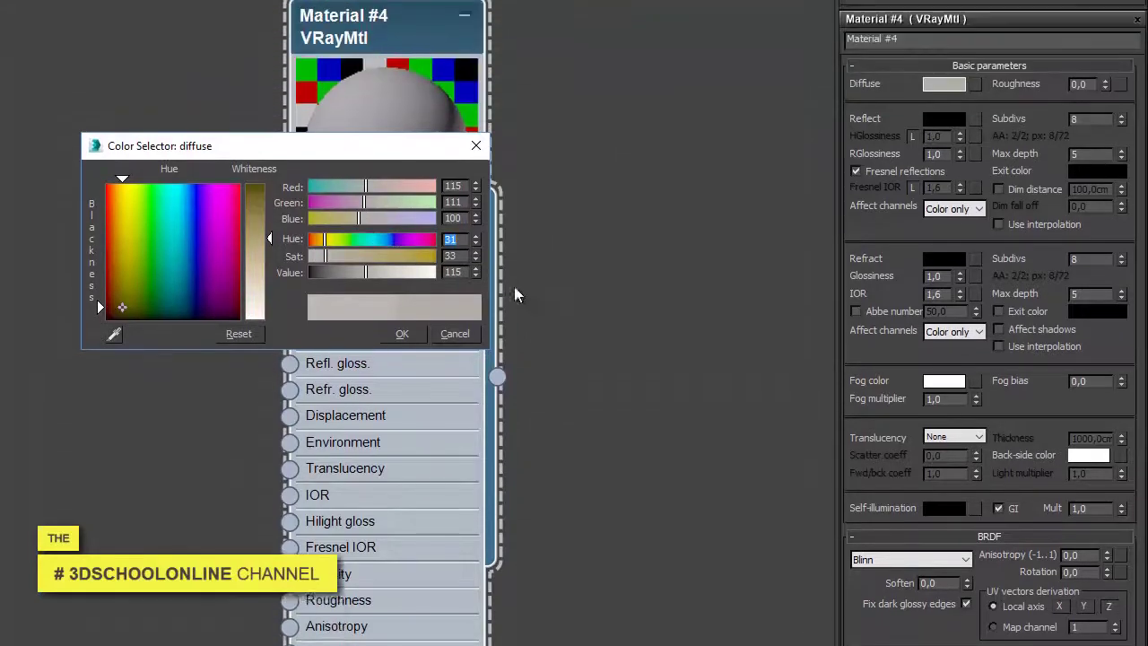
pyautogui.click(407, 333)
pyautogui.moveTo(356, 36); pyautogui.dragTo(273, 8)
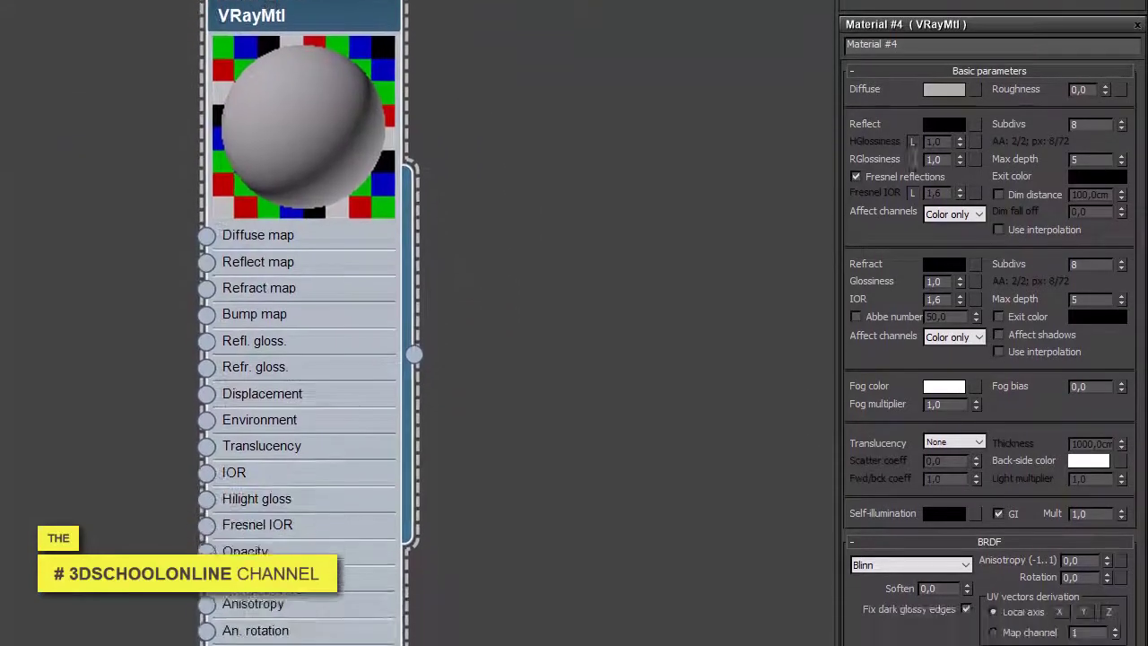
# Step: Compare Material #4's preview with the sampled color in Photoshop's Color Picker, and close the picker without changing the color
pyautogui.hotkey('alt', 'Tab')
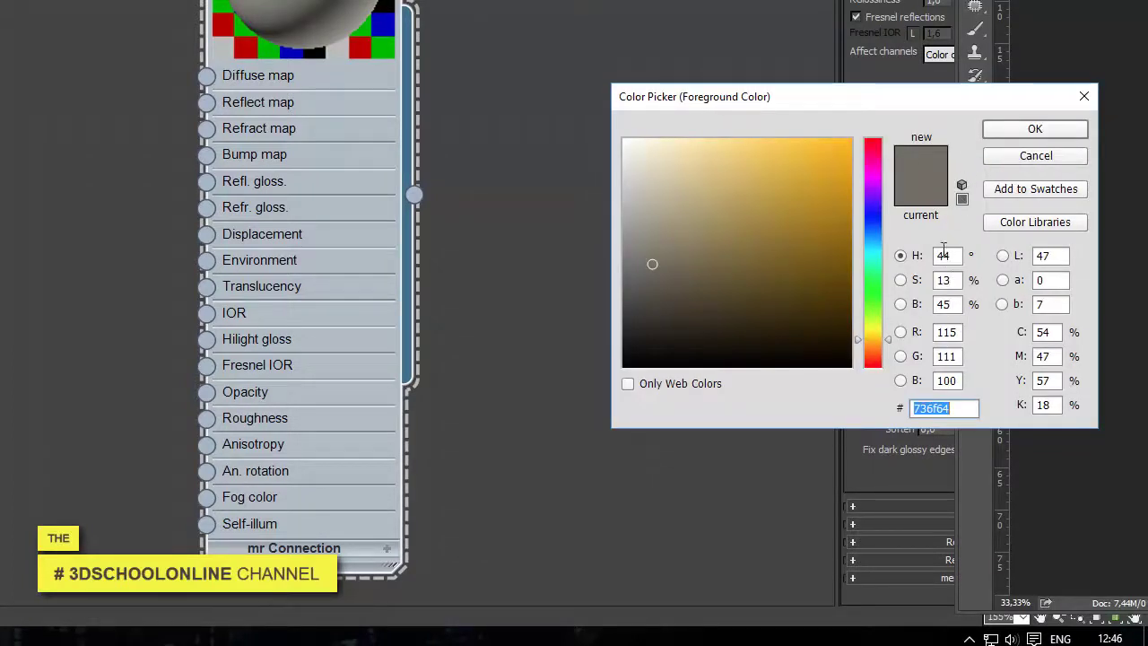
pyautogui.moveTo(856, 102); pyautogui.dragTo(541, 221)
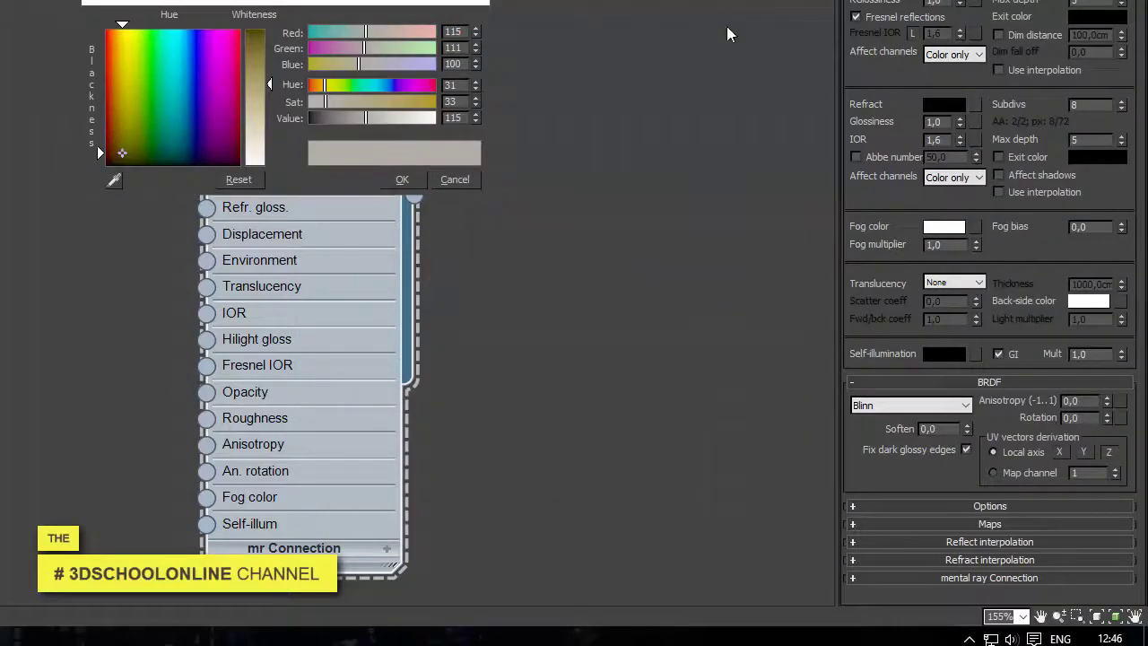
pyautogui.click(401, 179)
pyautogui.moveTo(224, 56); pyautogui.dragTo(308, 85, button='middle')
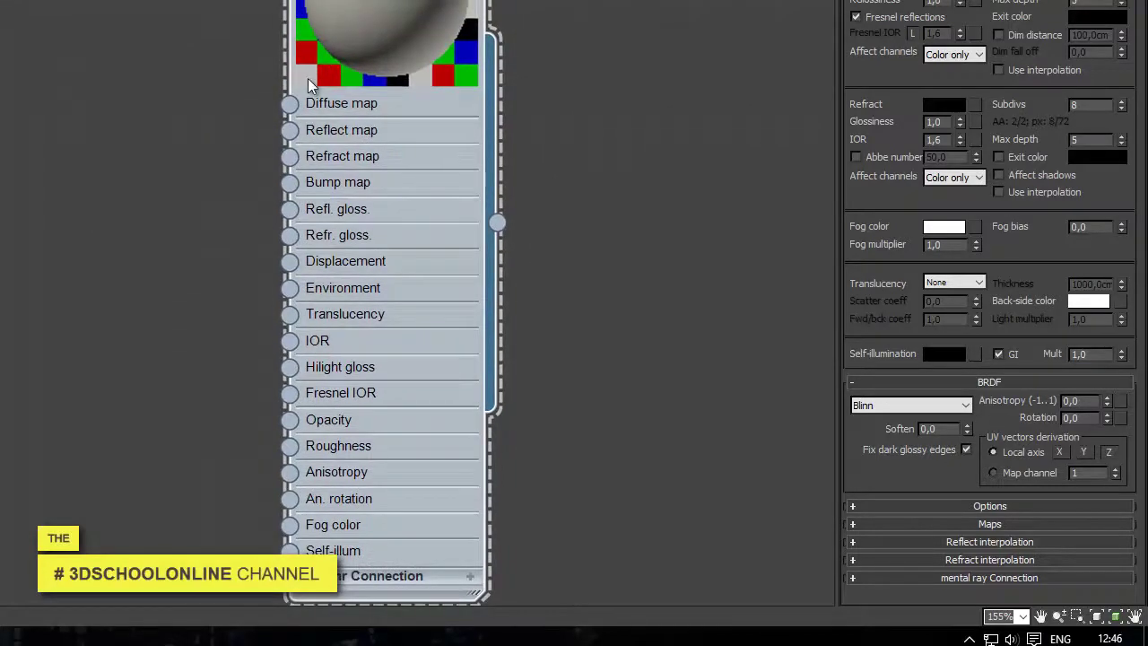
pyautogui.hotkey('alt', 'Tab')
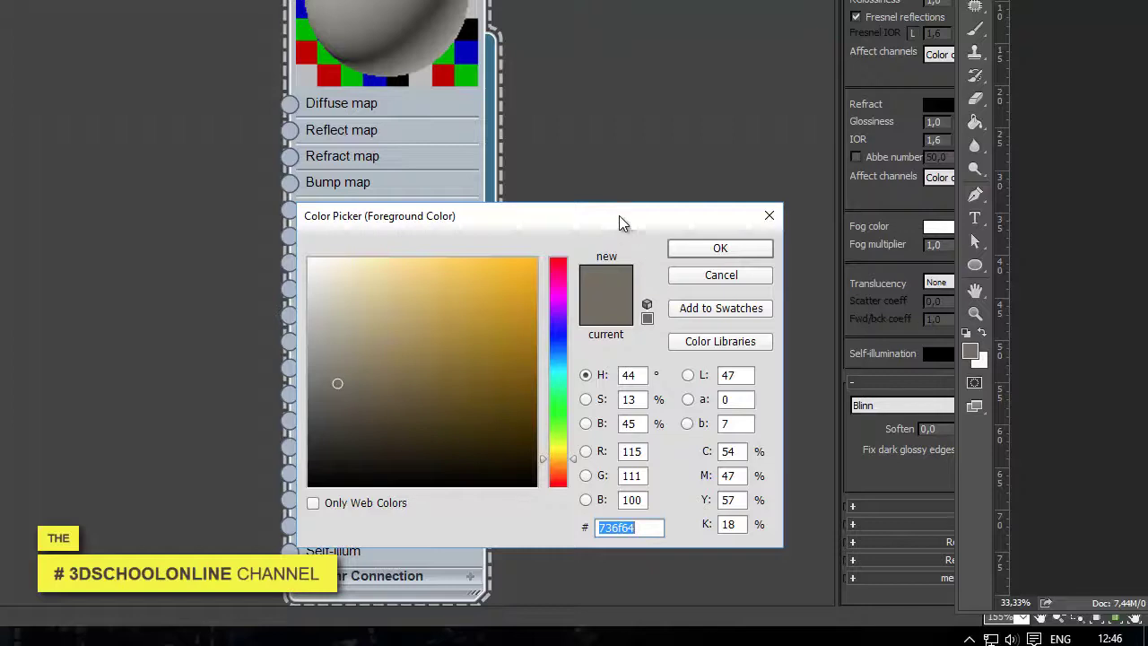
pyautogui.moveTo(618, 215); pyautogui.dragTo(628, 206)
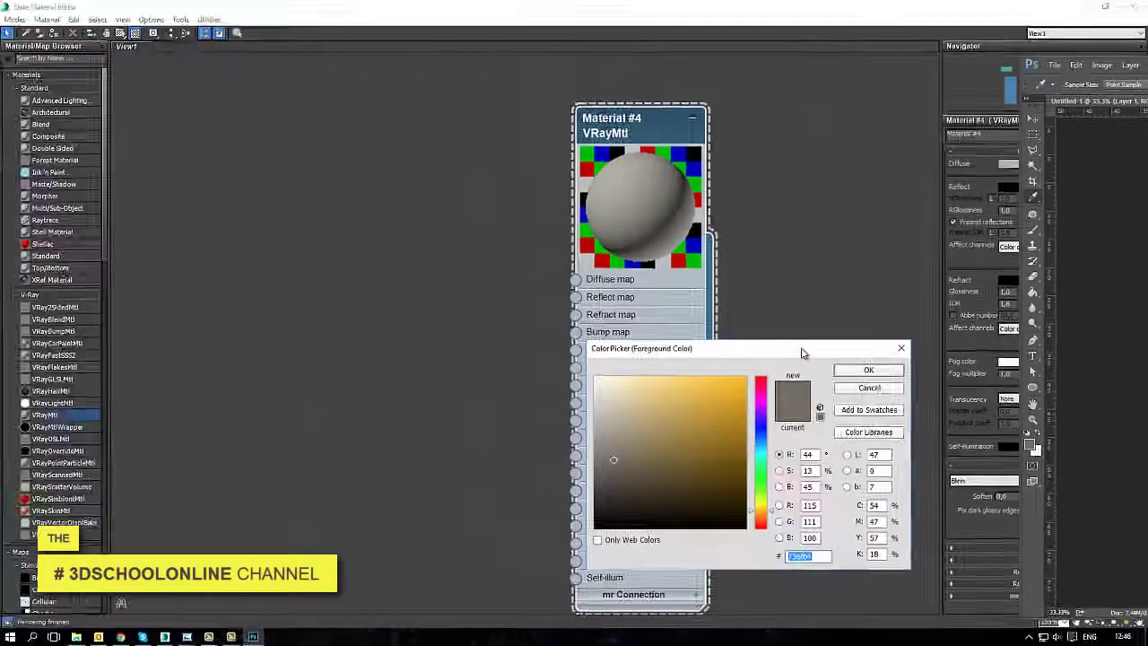
pyautogui.click(868, 387)
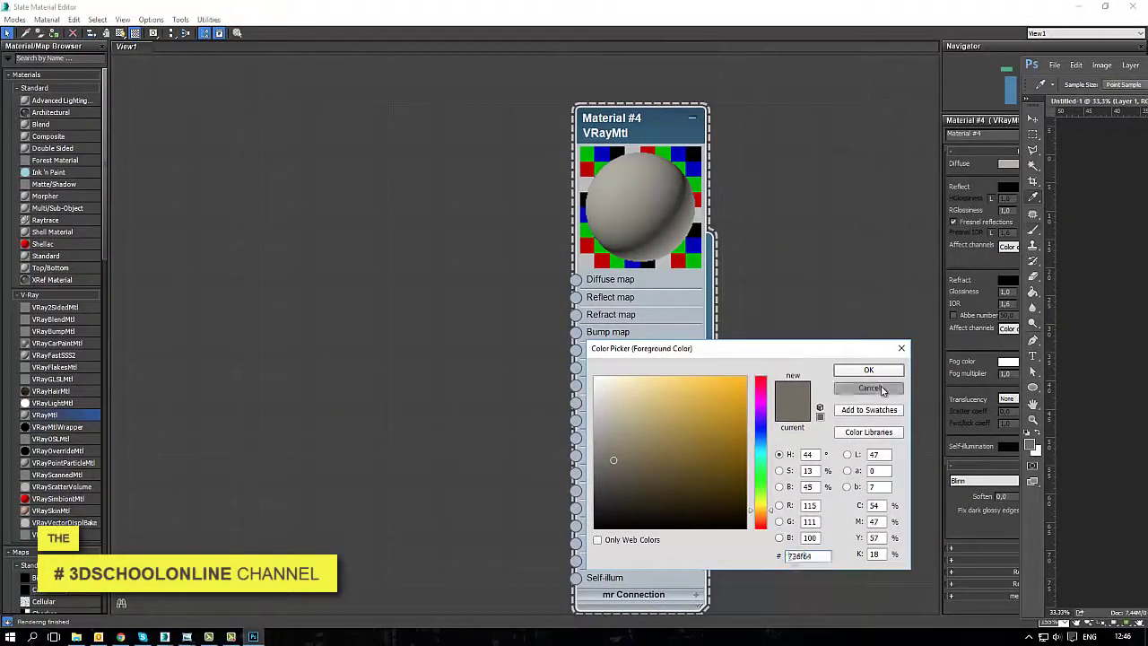
# Step: Toggle the checkered background of Material #4's preview off and on, and shift the node slightly
pyautogui.click(135, 33)
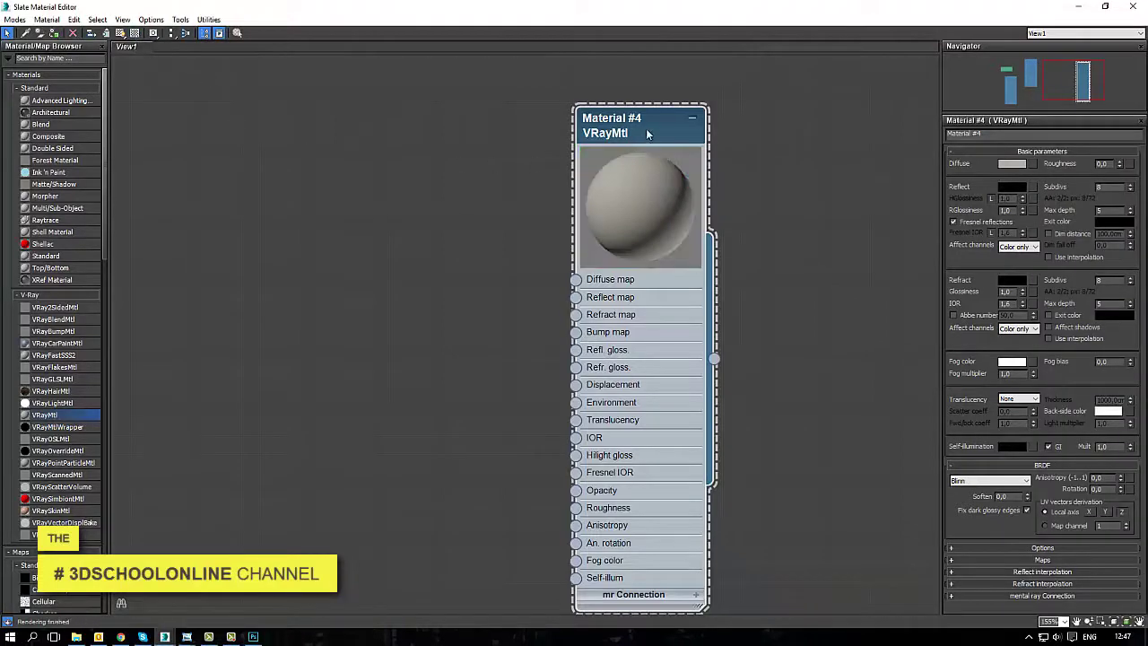
pyautogui.moveTo(644, 131); pyautogui.dragTo(676, 128)
pyautogui.hotkey('alt', 'Tab')
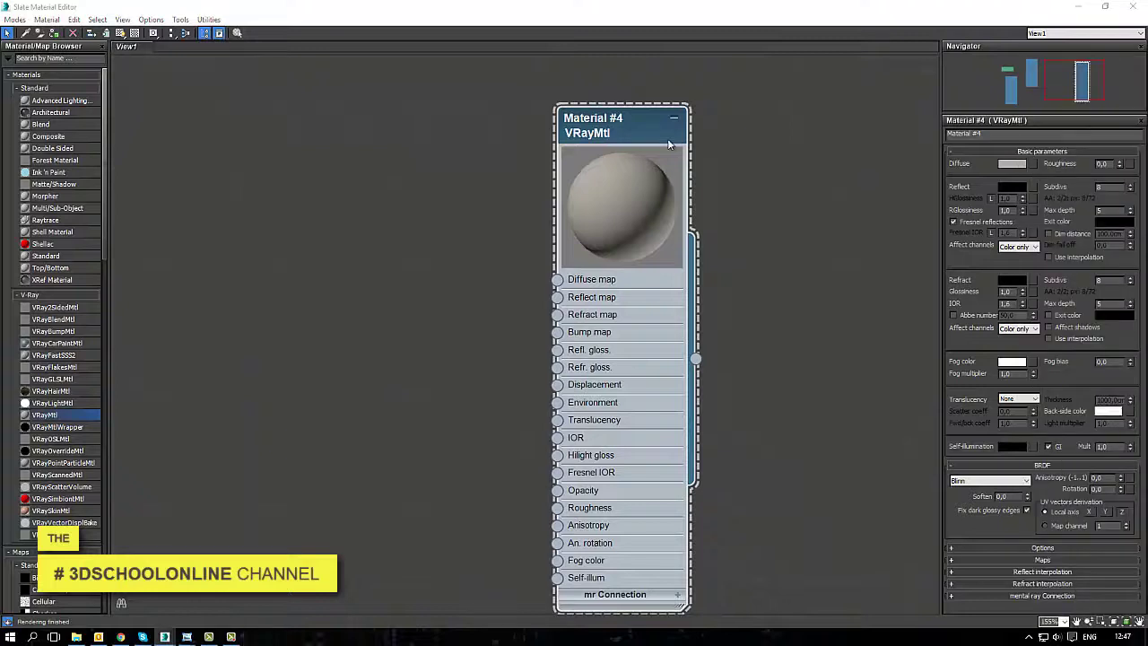
pyautogui.click(630, 126)
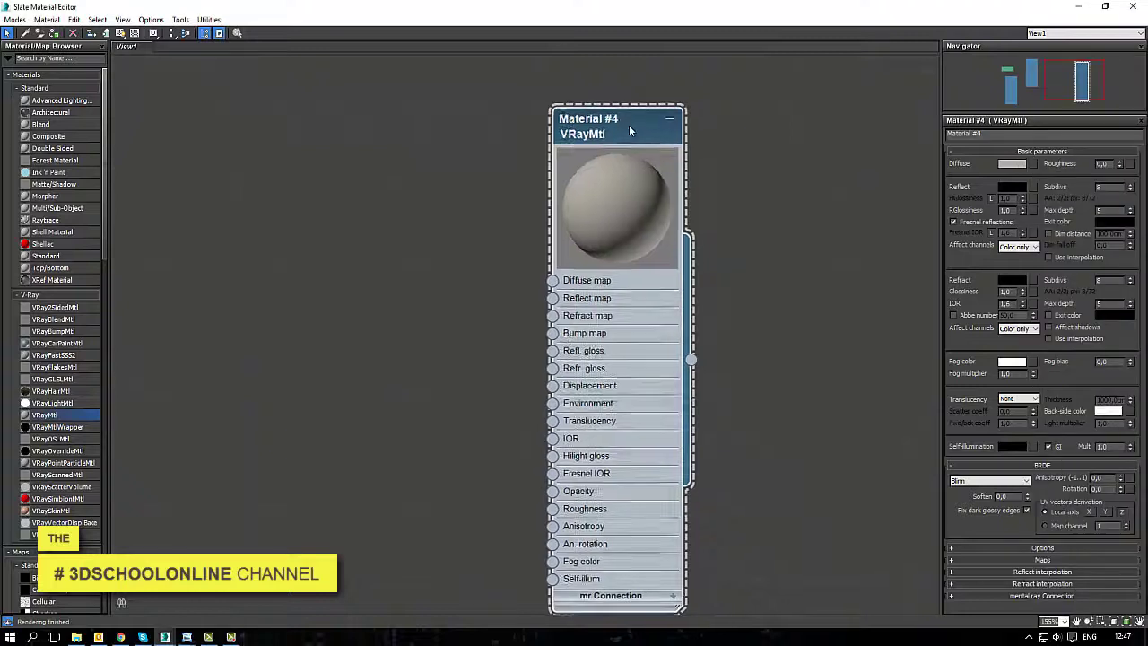
pyautogui.click(135, 33)
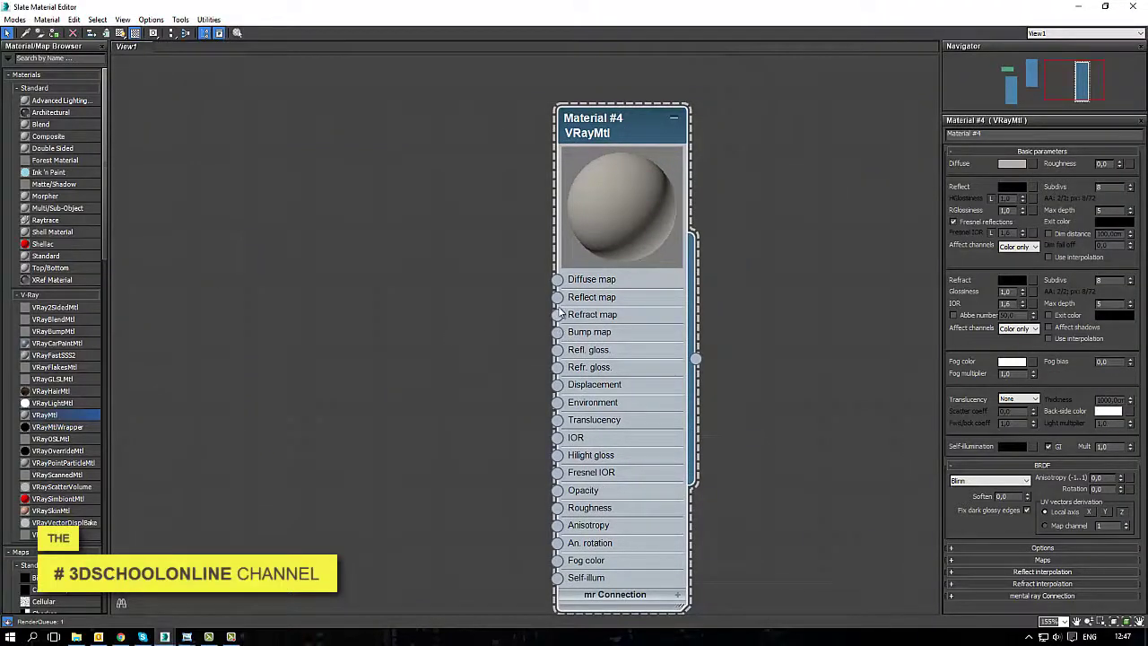
# Step: Connect a standard Falloff map to Material #4's Reflect map slot and place it beside the material node
pyautogui.moveTo(556, 297); pyautogui.dragTo(379, 317)
pyautogui.moveTo(400, 326)
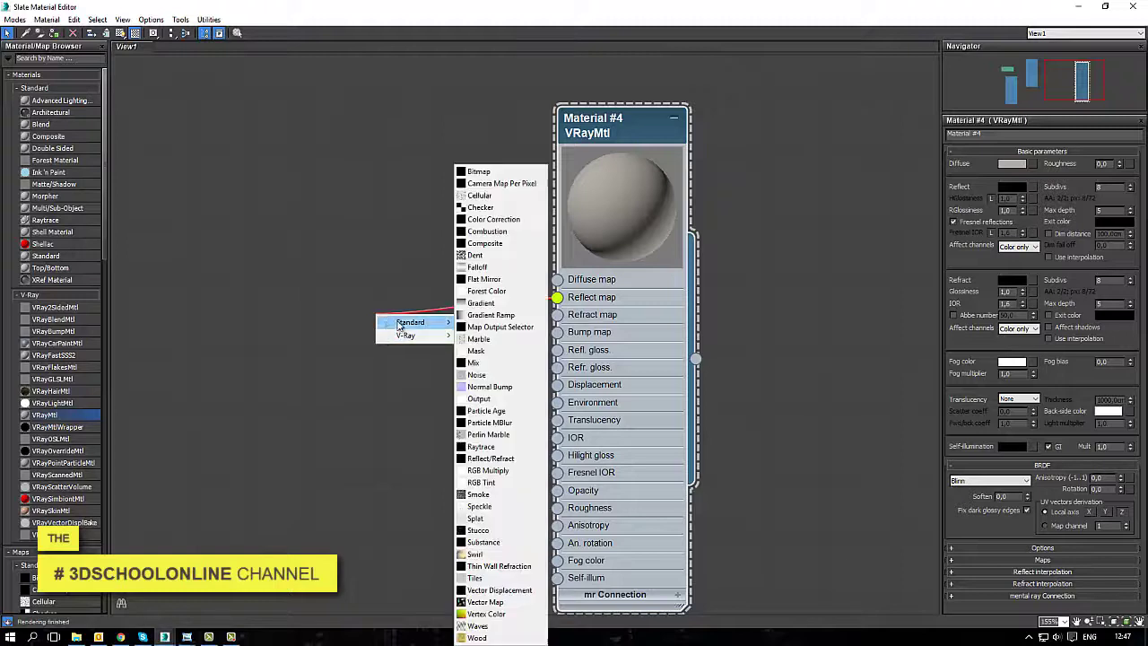
pyautogui.click(483, 268)
pyautogui.moveTo(413, 329); pyautogui.dragTo(357, 273)
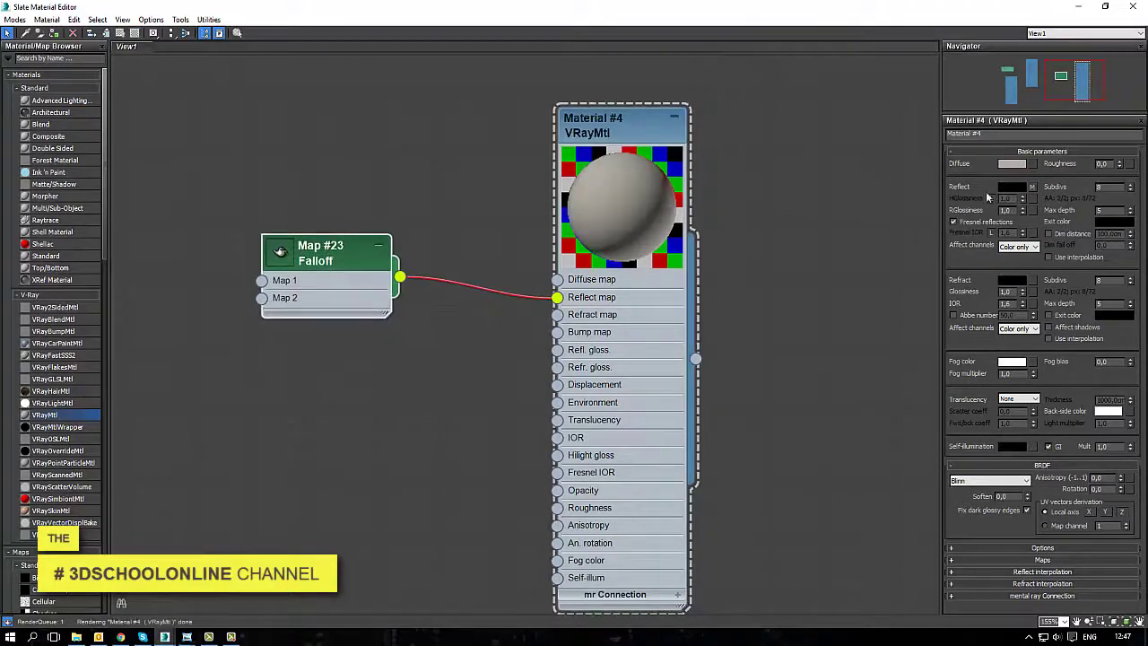
# Step: Set Material #4's reflection color to a light grey with red, green and blue at 225
pyautogui.click(1011, 186)
pyautogui.moveTo(549, 258); pyautogui.dragTo(563, 314)
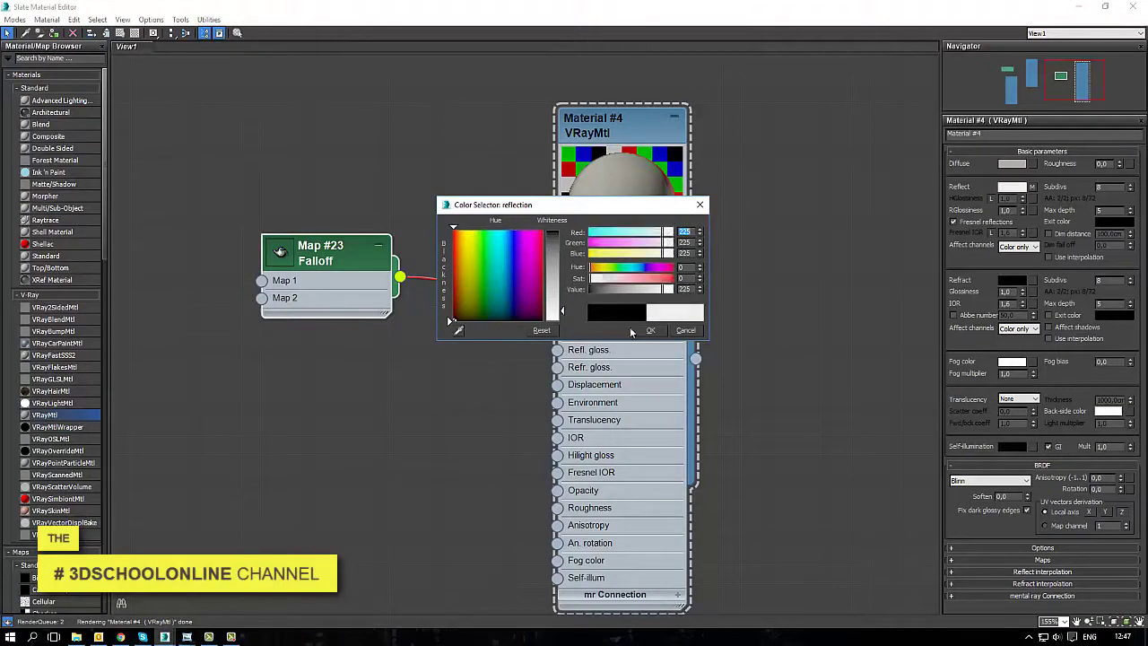
pyautogui.click(650, 329)
# Step: Connect the Falloff map to Material #4's Refl. gloss. slot as well, and reposition the material node beside it
pyautogui.moveTo(613, 139); pyautogui.dragTo(669, 121)
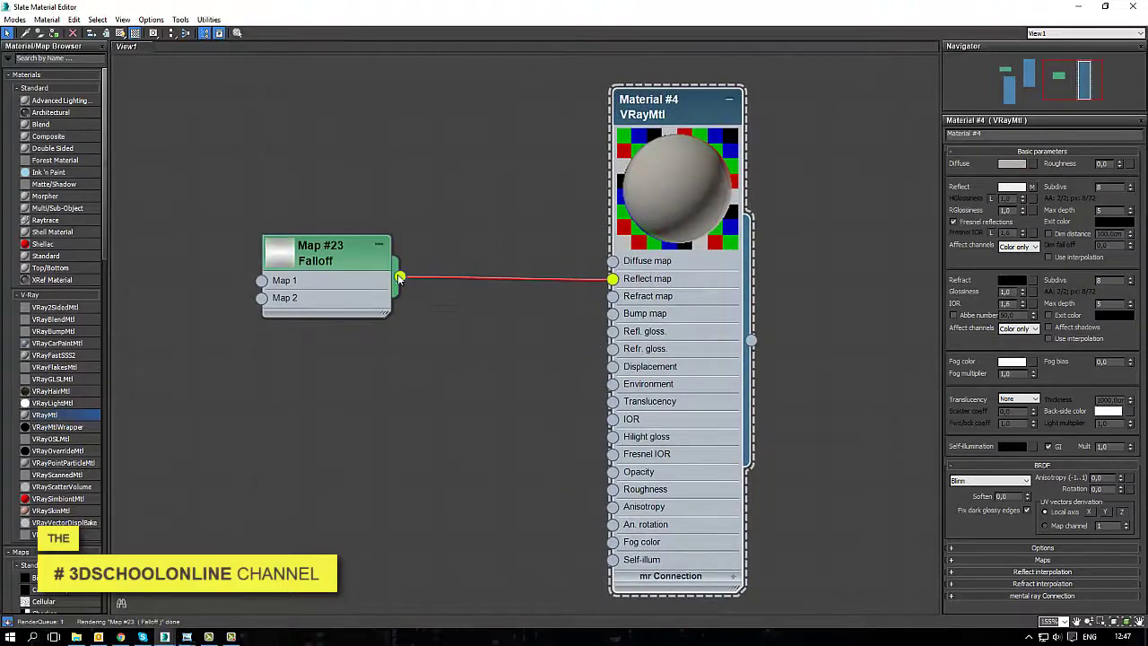
pyautogui.moveTo(399, 276); pyautogui.dragTo(611, 332)
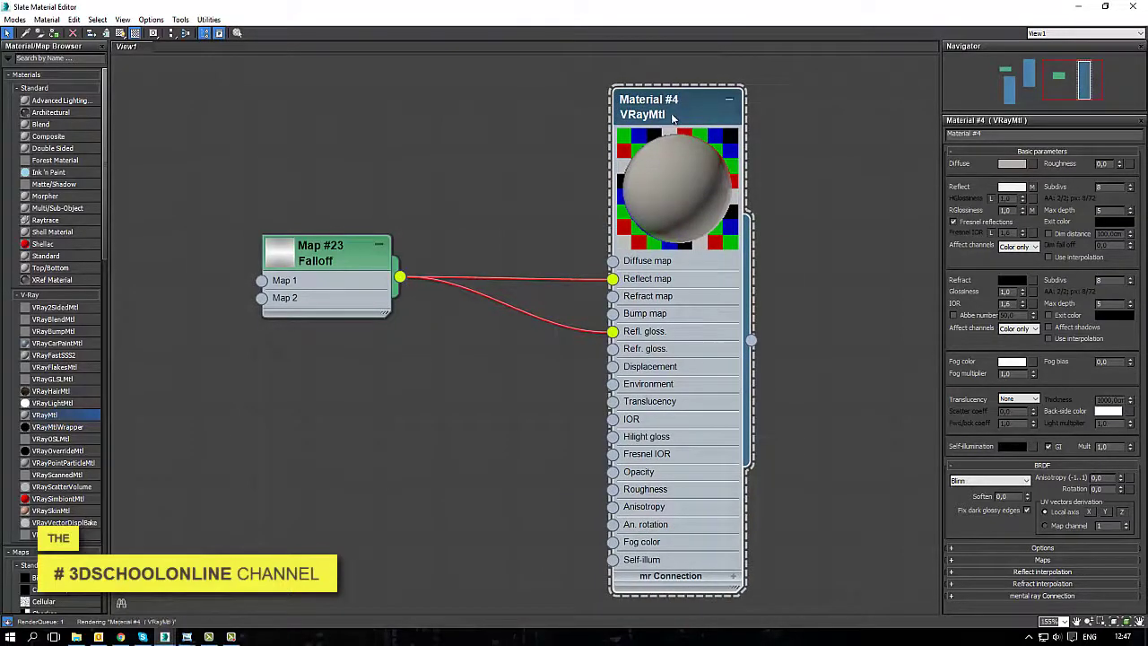
pyautogui.moveTo(661, 106); pyautogui.dragTo(642, 123)
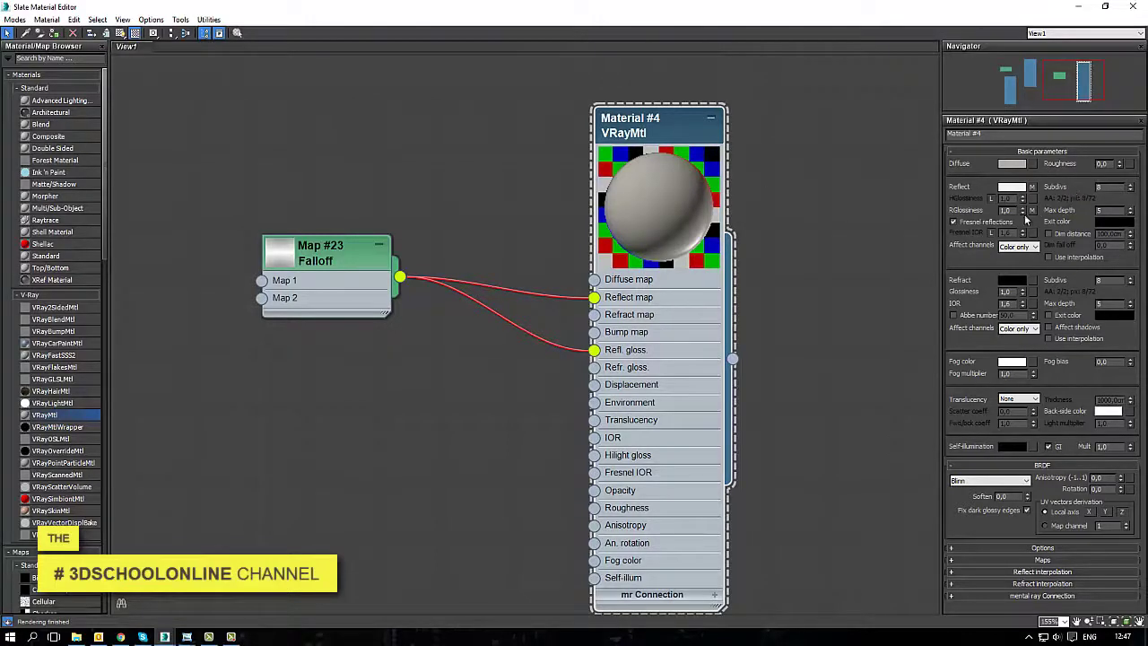
# Step: Reduce the RGlossiness map amount to 4 in Material #4's map settings
pyautogui.click(993, 556)
pyautogui.scroll(-5, 1069, 419)
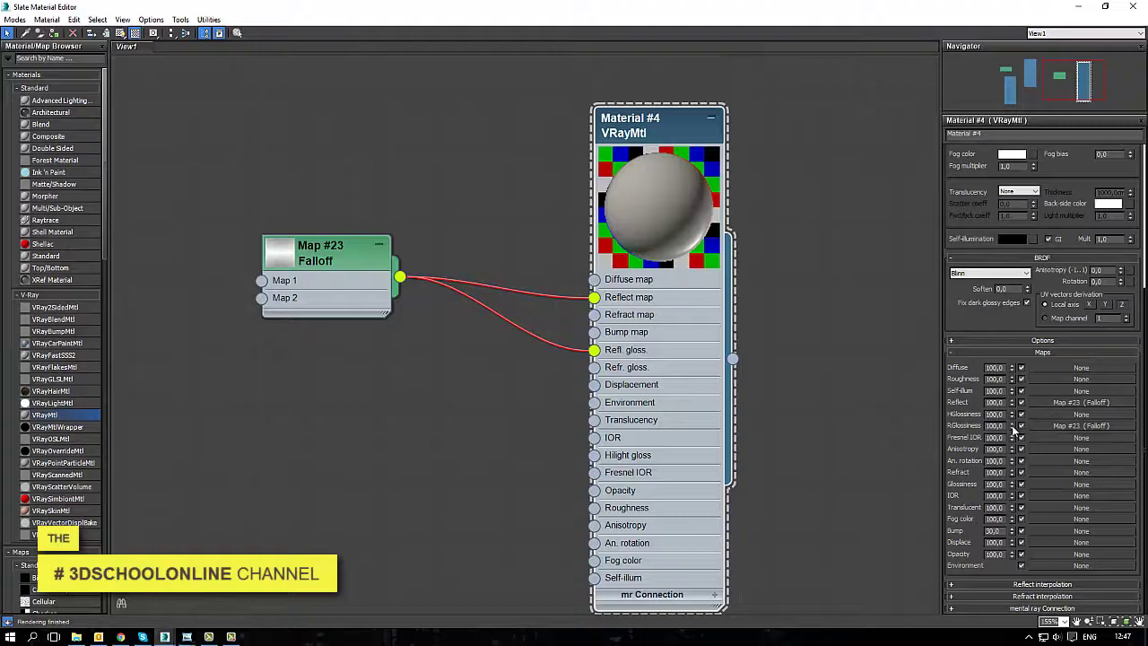
pyautogui.moveTo(1013, 431); pyautogui.dragTo(1019, 444)
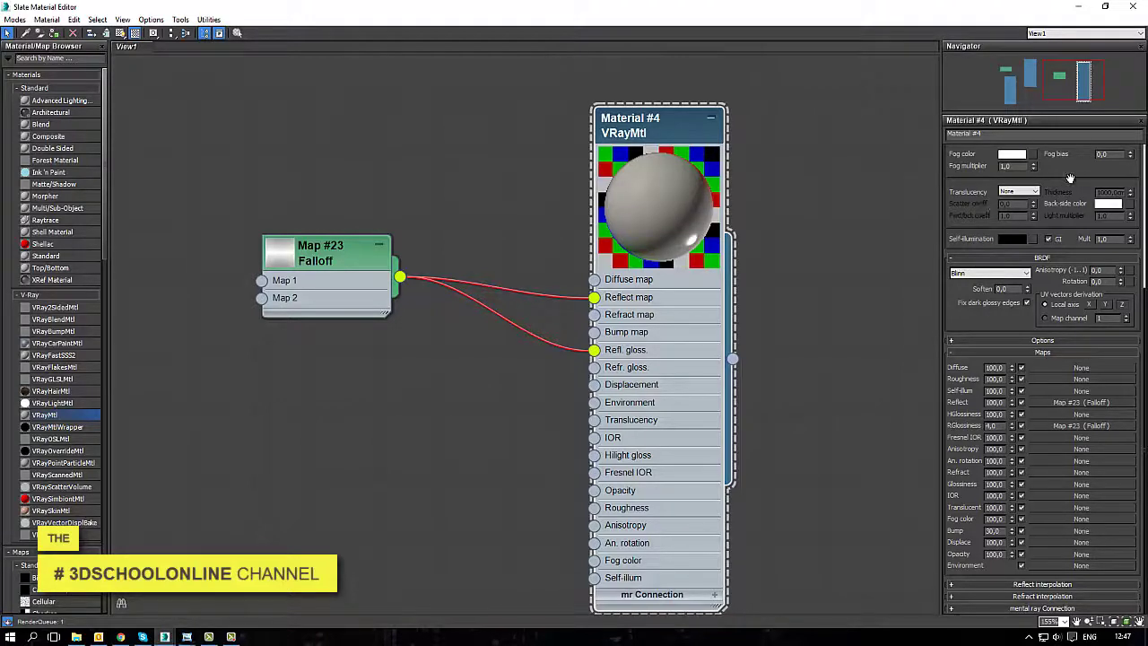
# Step: Change Material #4's BRDF type to Phong
pyautogui.scroll(5, 980, 245)
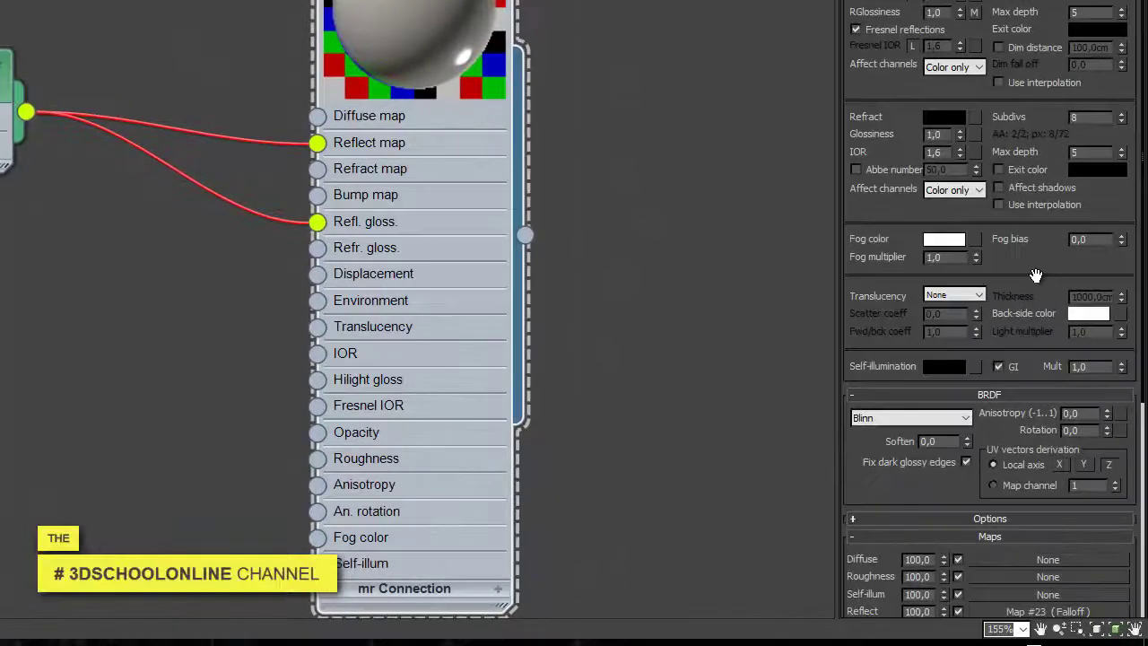
pyautogui.moveTo(1071, 384); pyautogui.dragTo(1072, 367)
pyautogui.moveTo(1035, 247); pyautogui.dragTo(1031, 239)
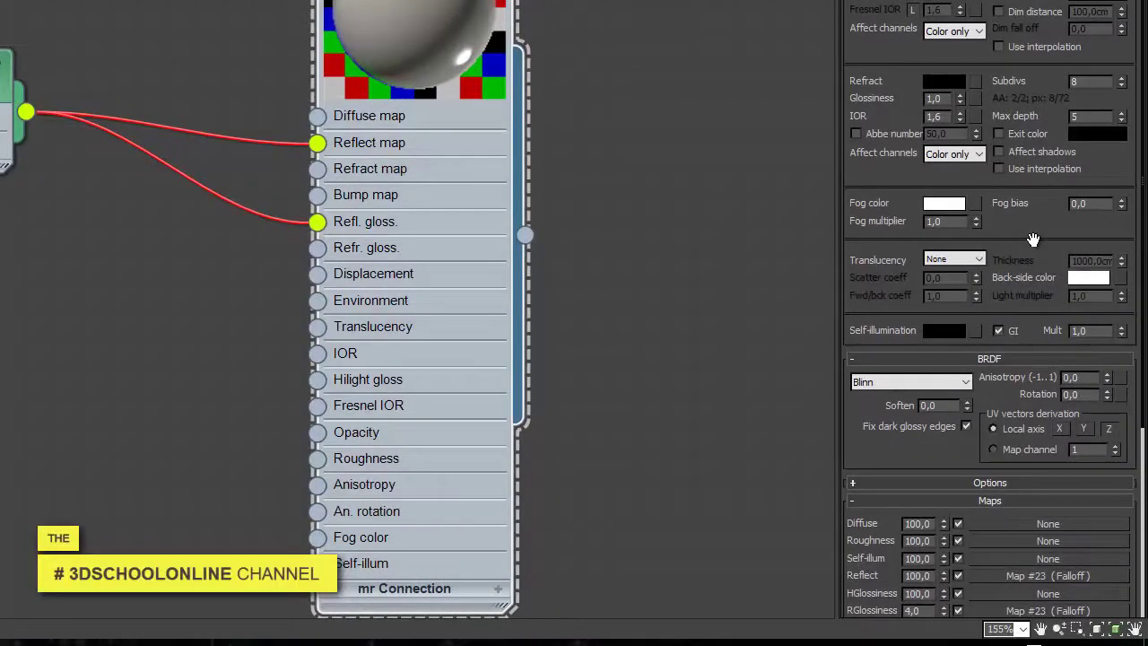
pyautogui.click(956, 381)
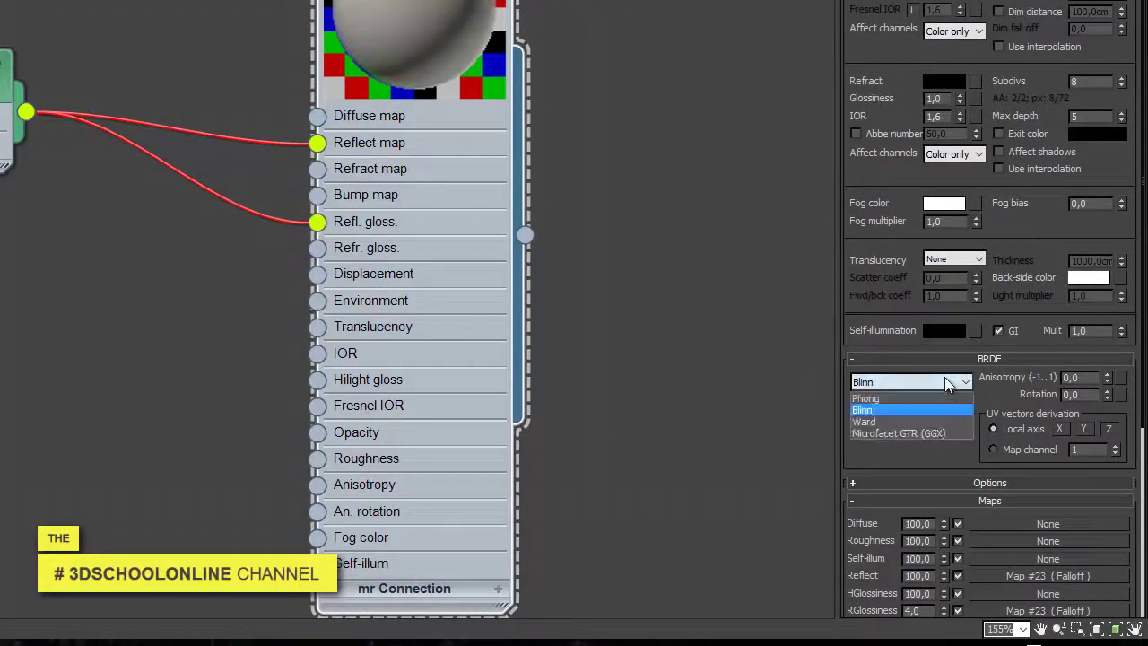
pyautogui.click(882, 398)
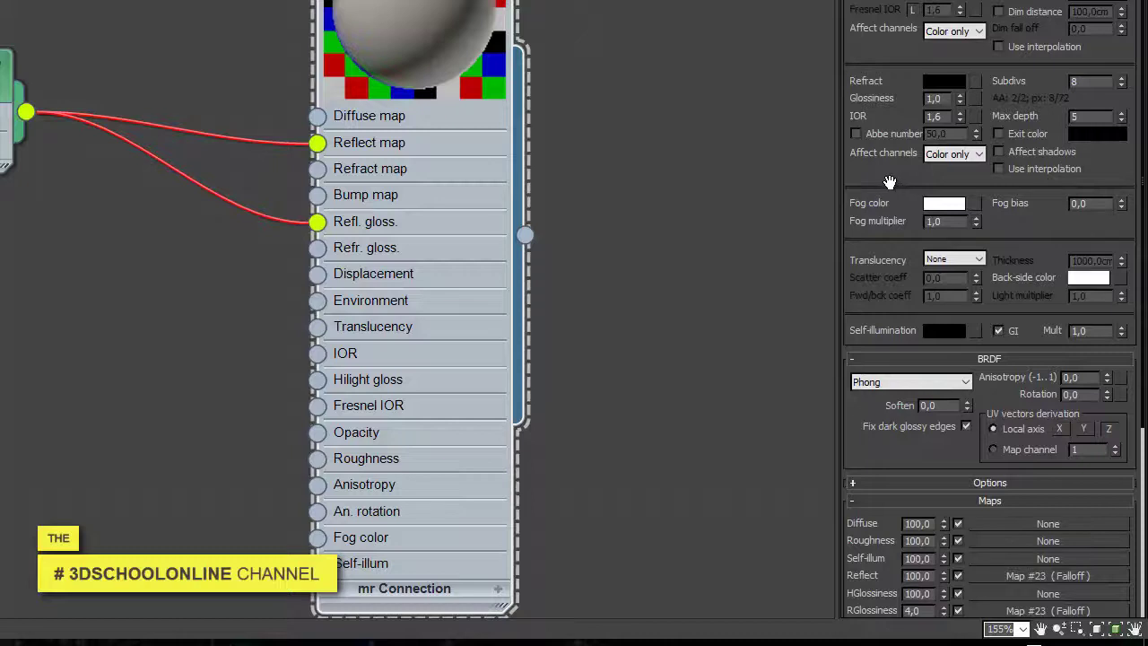
# Step: Try refraction IOR values of 2.1 and 3 on Material #4
pyautogui.scroll(1, 889, 184)
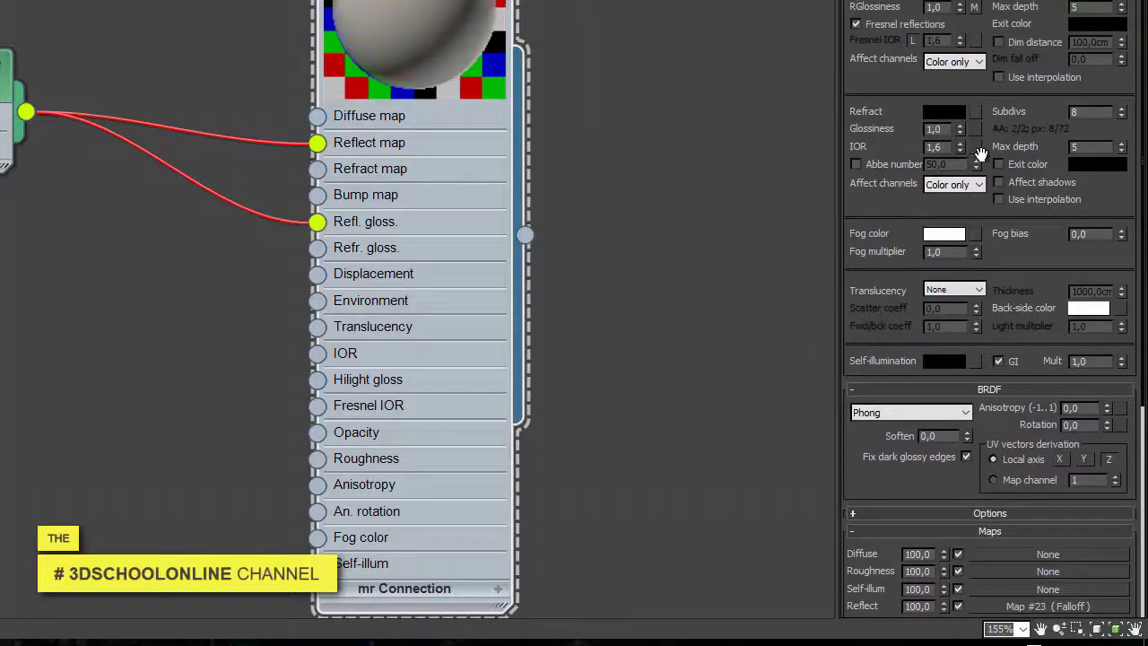
pyautogui.moveTo(959, 148); pyautogui.dragTo(958, 143)
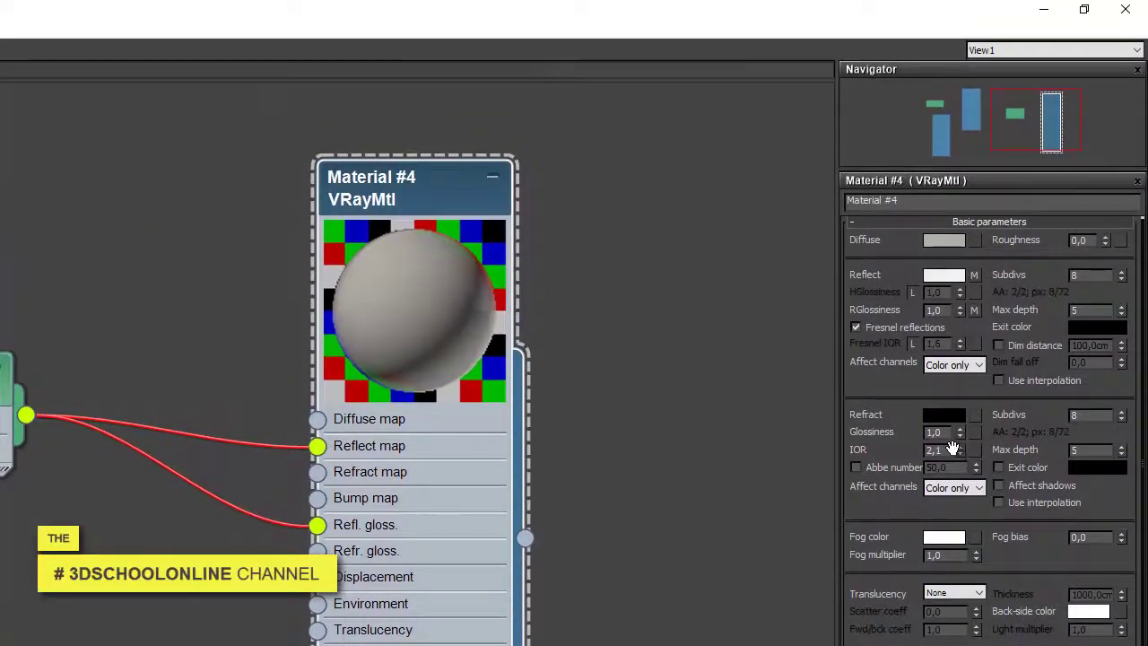
pyautogui.moveTo(939, 449); pyautogui.dragTo(865, 450)
pyautogui.write('3')
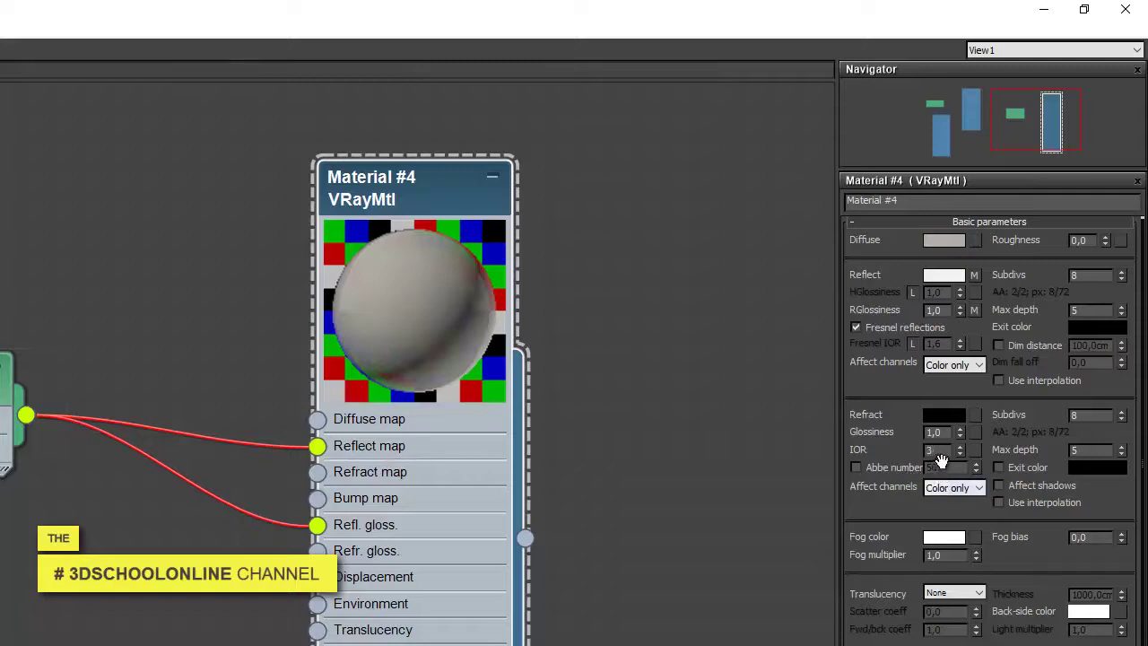
pyautogui.hotkey('shift', 'Tab')
# Step: Set Material #4's refraction IOR to 2.0
pyautogui.moveTo(946, 449); pyautogui.dragTo(895, 450)
pyautogui.write('2')
pyautogui.hotkey('shift', 'Tab')
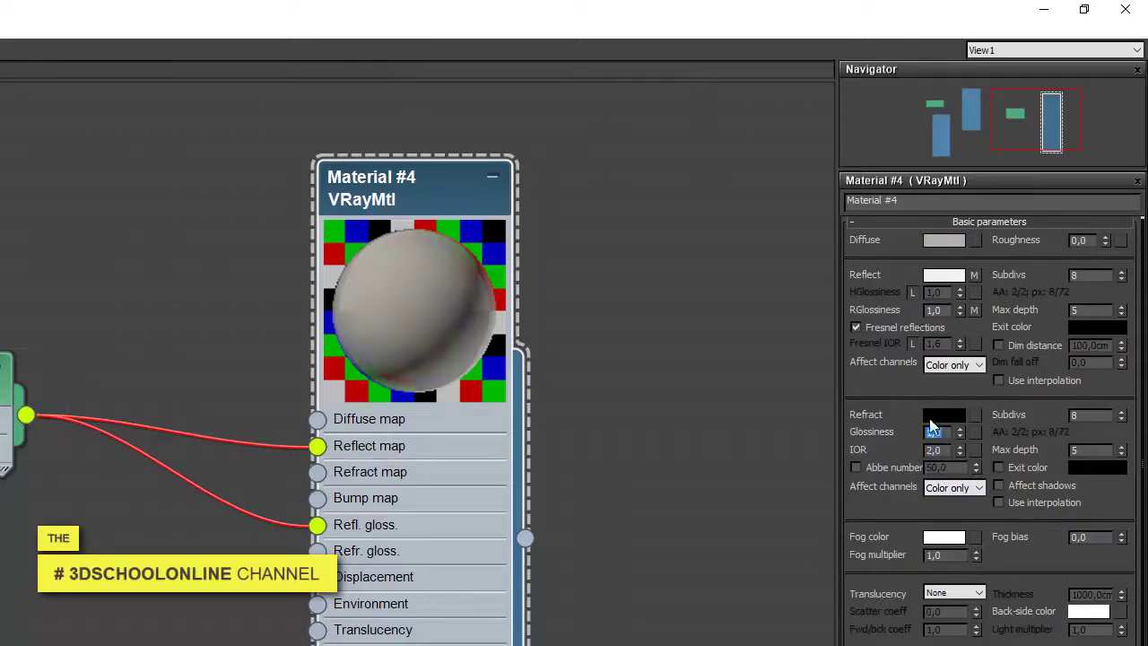
# Step: Restore the Slate Material Editor to a smaller floating window and move it so the viewport model is accessible
pyautogui.doubleClick(811, 21)
pyautogui.moveTo(671, 303); pyautogui.dragTo(368, 308)
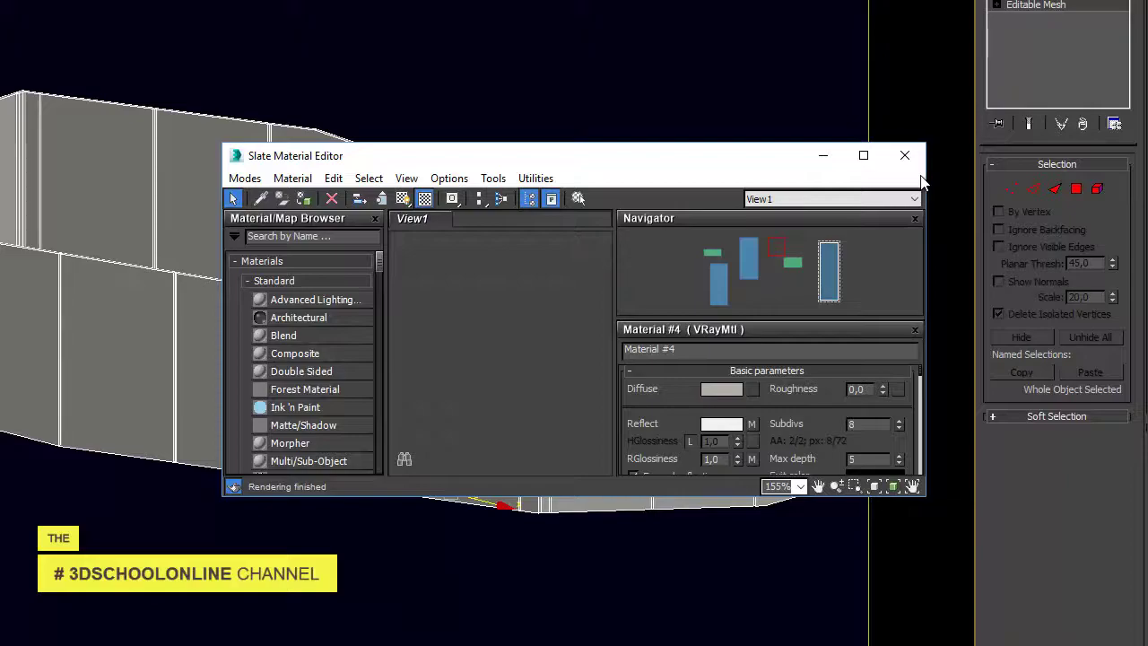